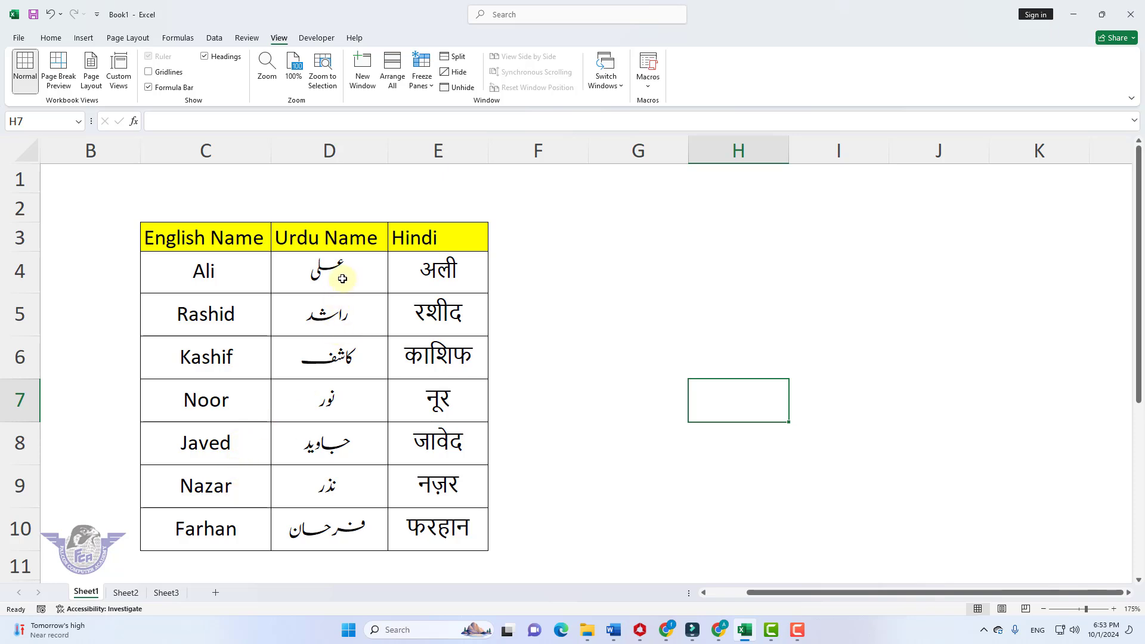
Step: Clear all entries under the Urdu Name and Hindi headings in D4:E10
drag(339, 278, 427, 528)
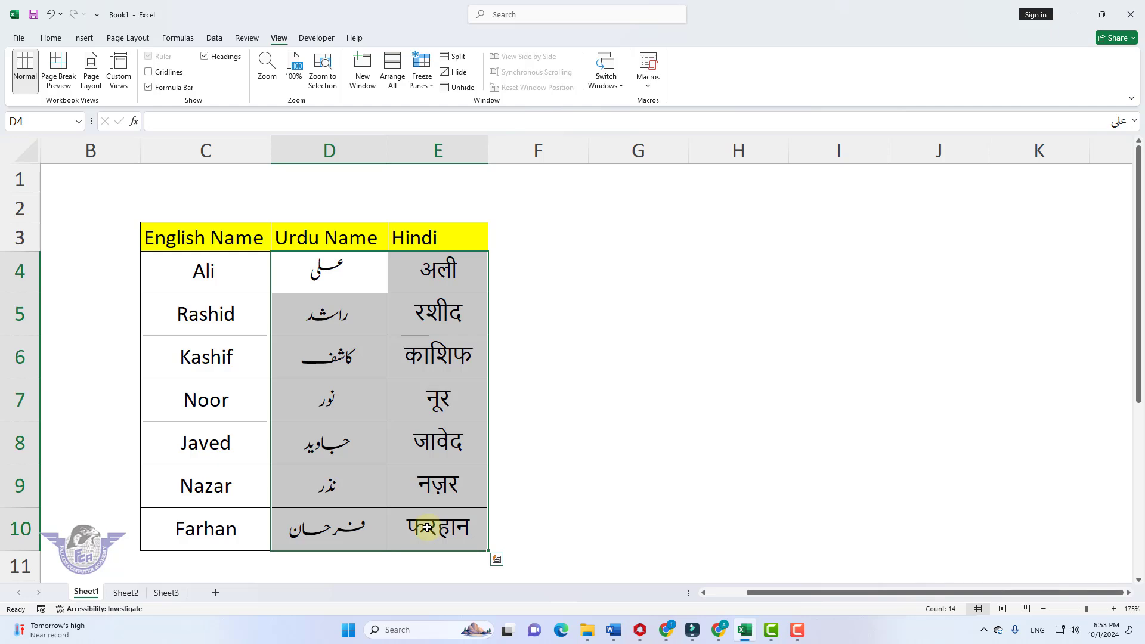
key(Delete)
click(326, 366)
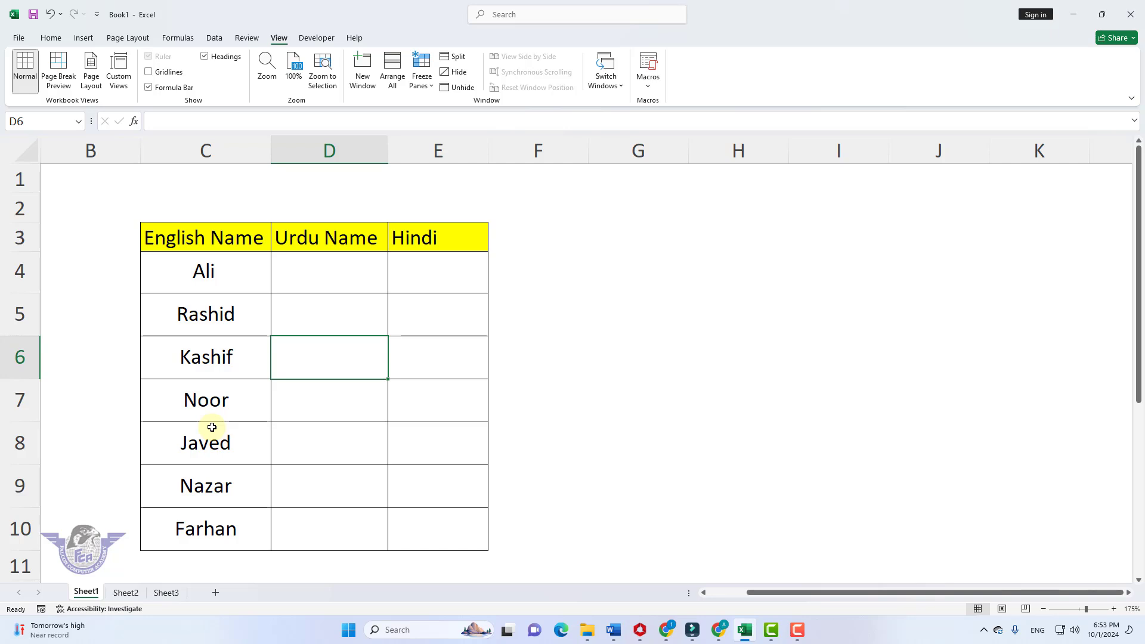
Step: Translate the English names in C4:C10 with the Translate tool, setting the target language to Urdu
drag(215, 278, 216, 522)
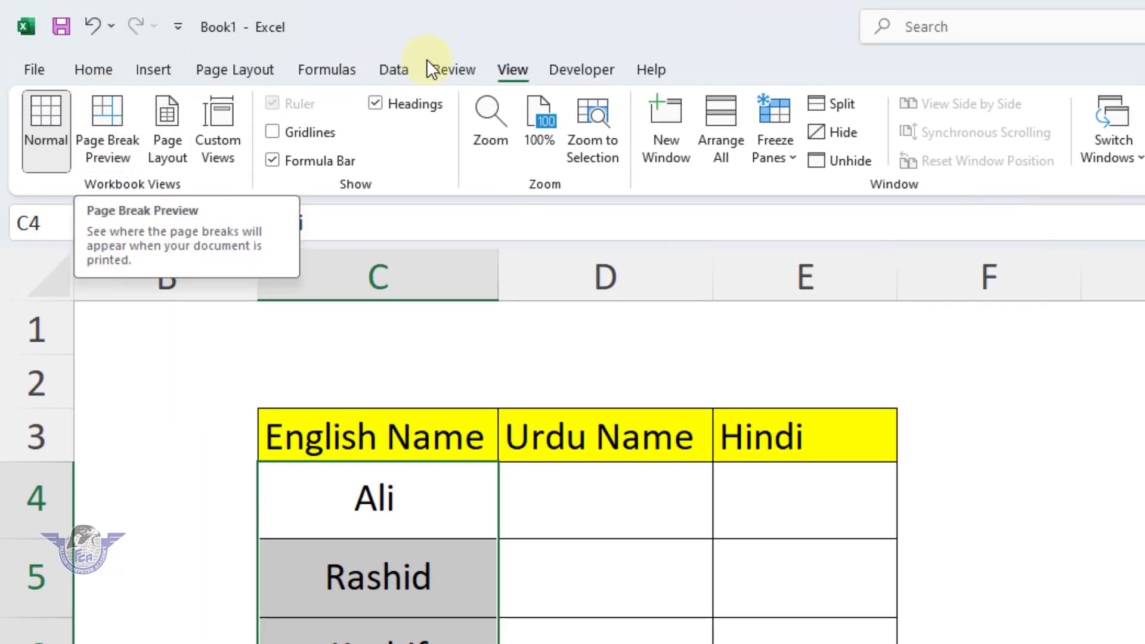
click(455, 69)
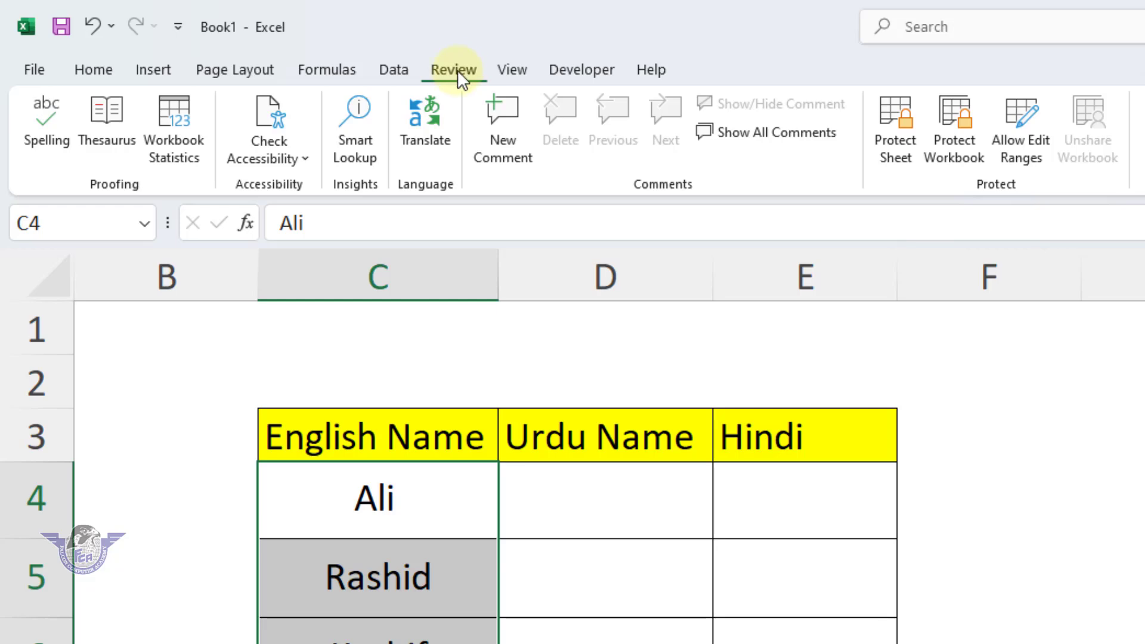
click(421, 125)
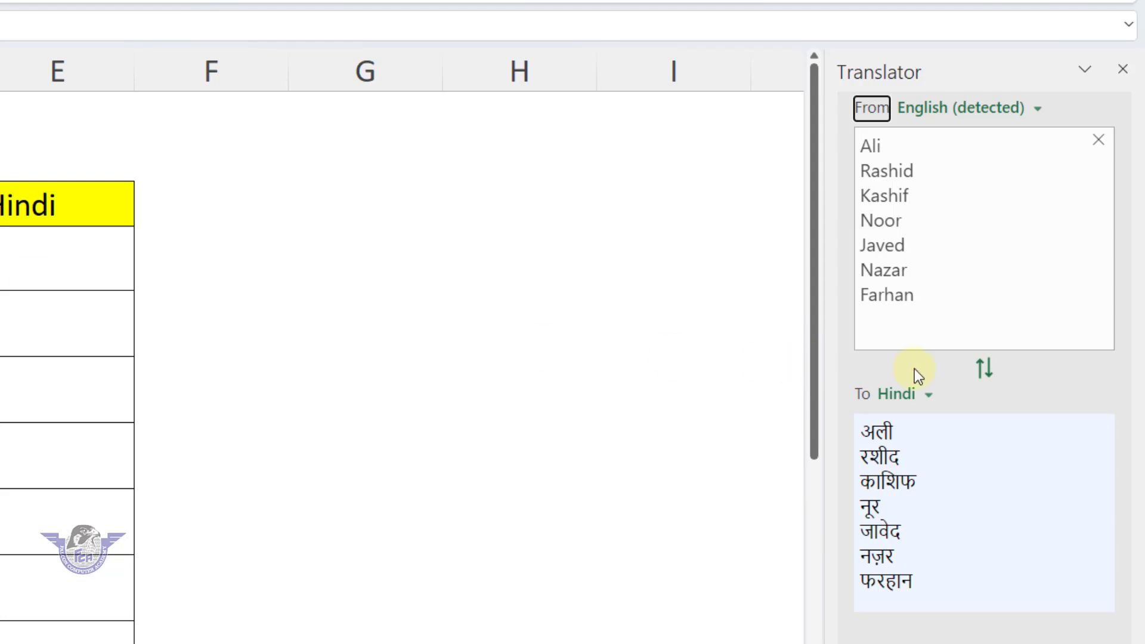
click(929, 397)
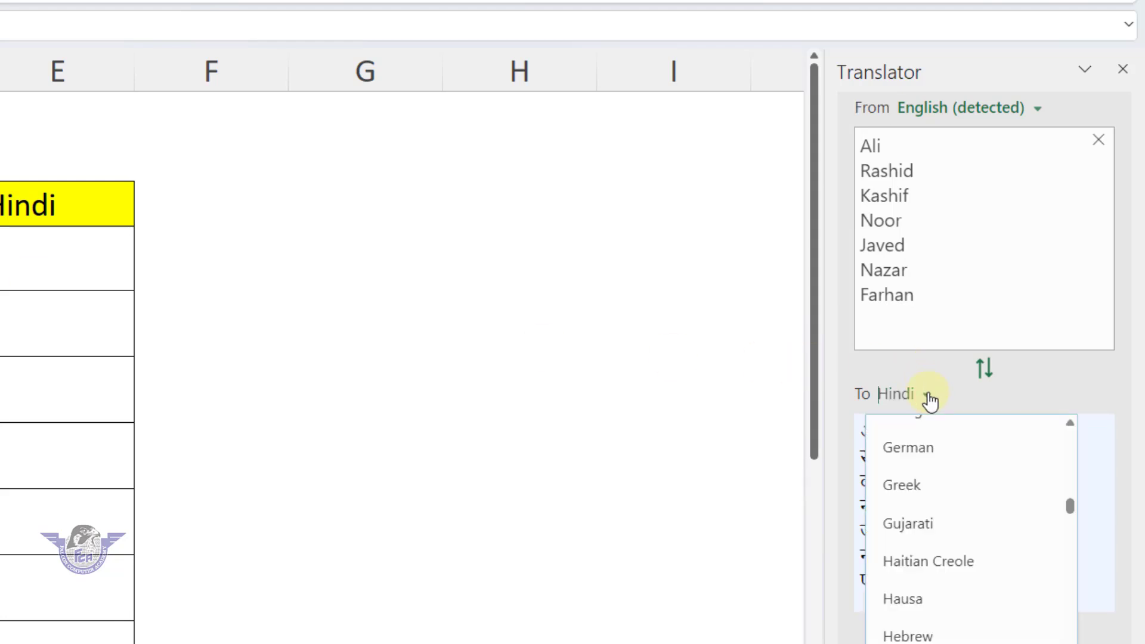
text(urdu)
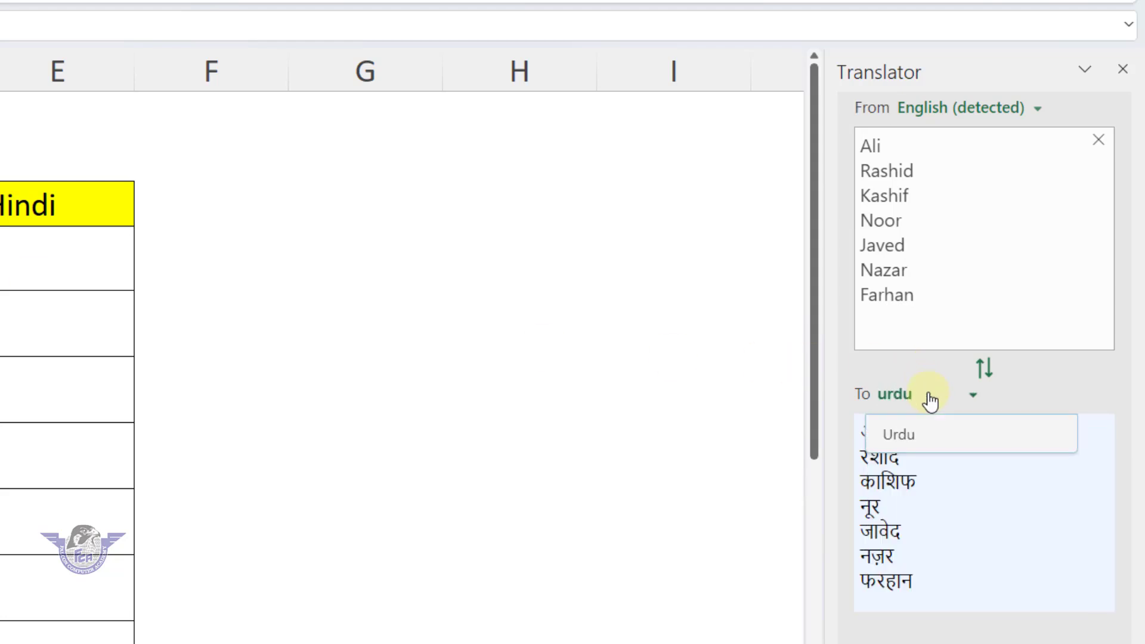
click(897, 434)
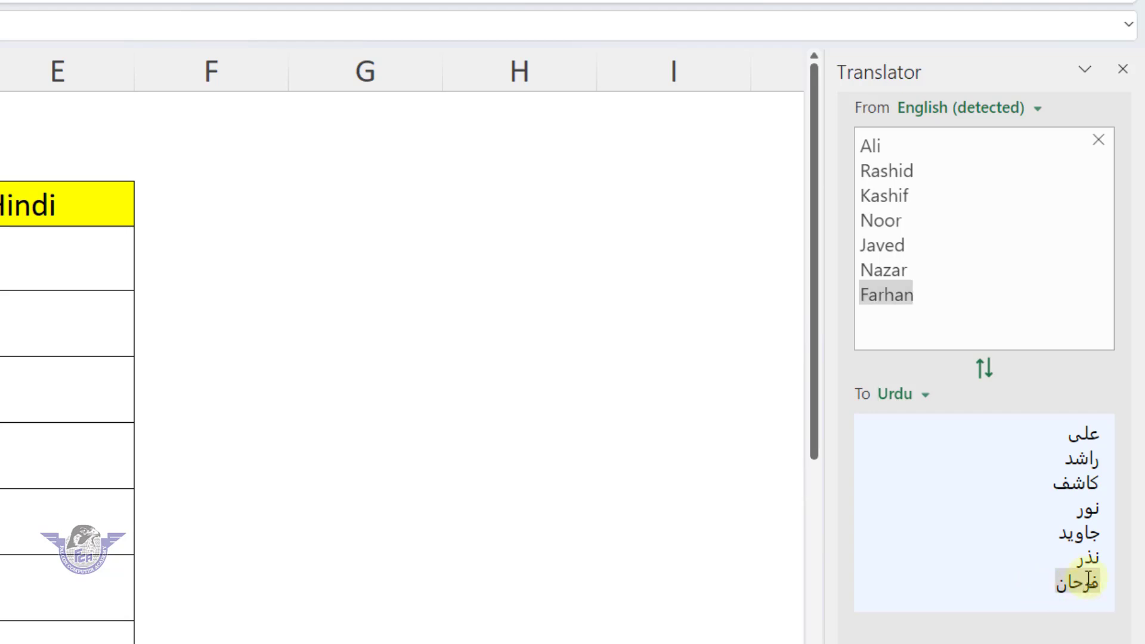
Step: Copy all the Urdu translations from the Translator and turn on the sheet's gridlines
drag(1102, 432, 1062, 588)
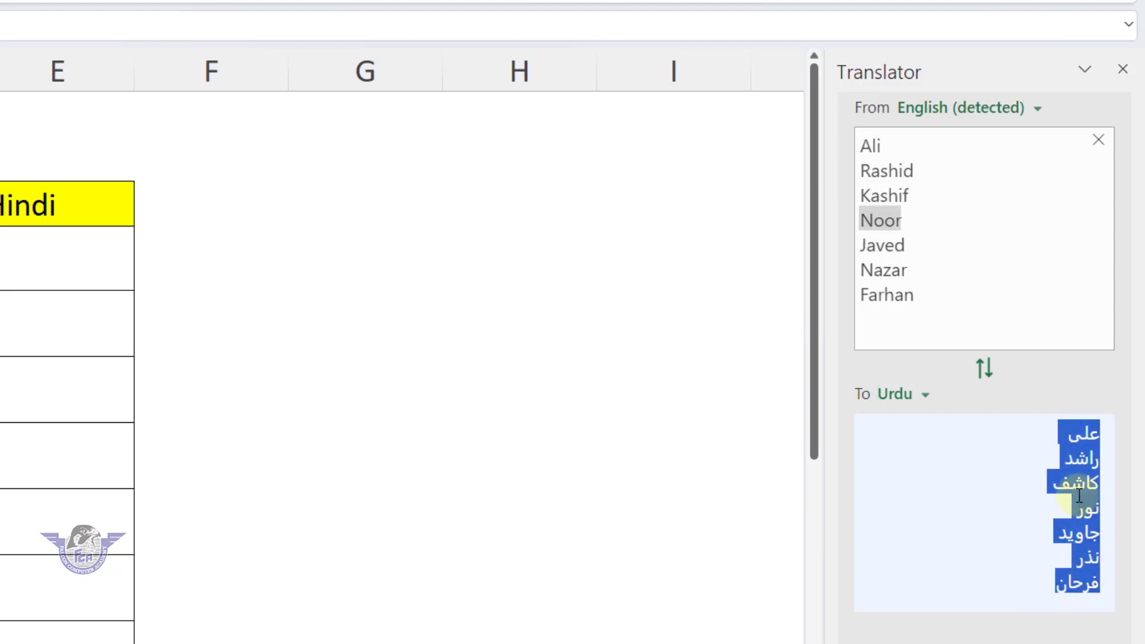
key(ctrl+c)
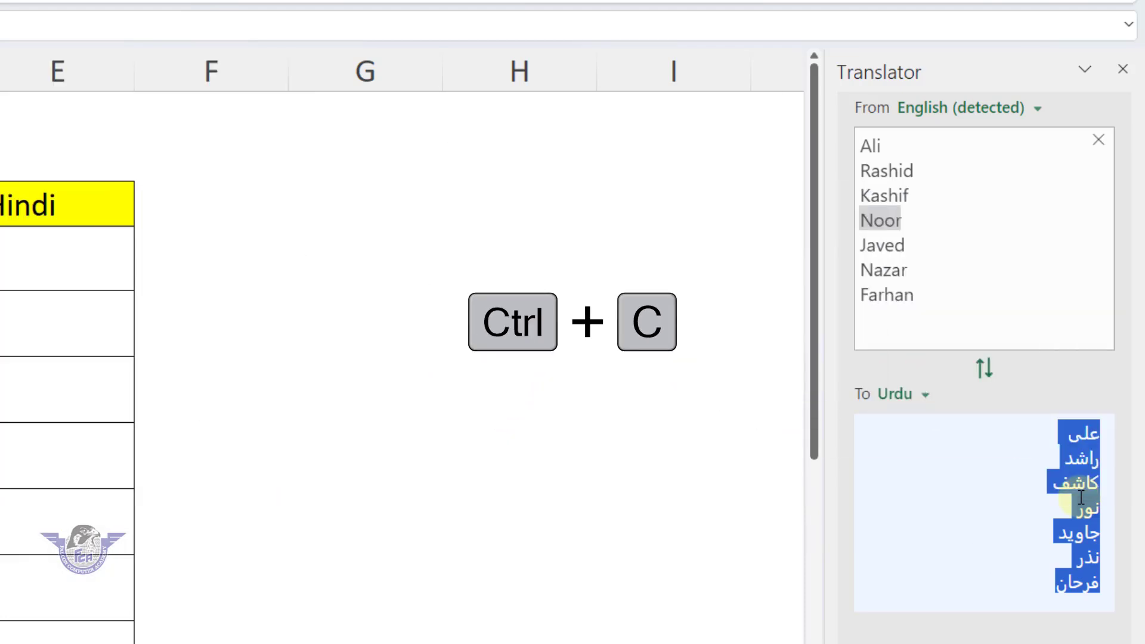
click(371, 451)
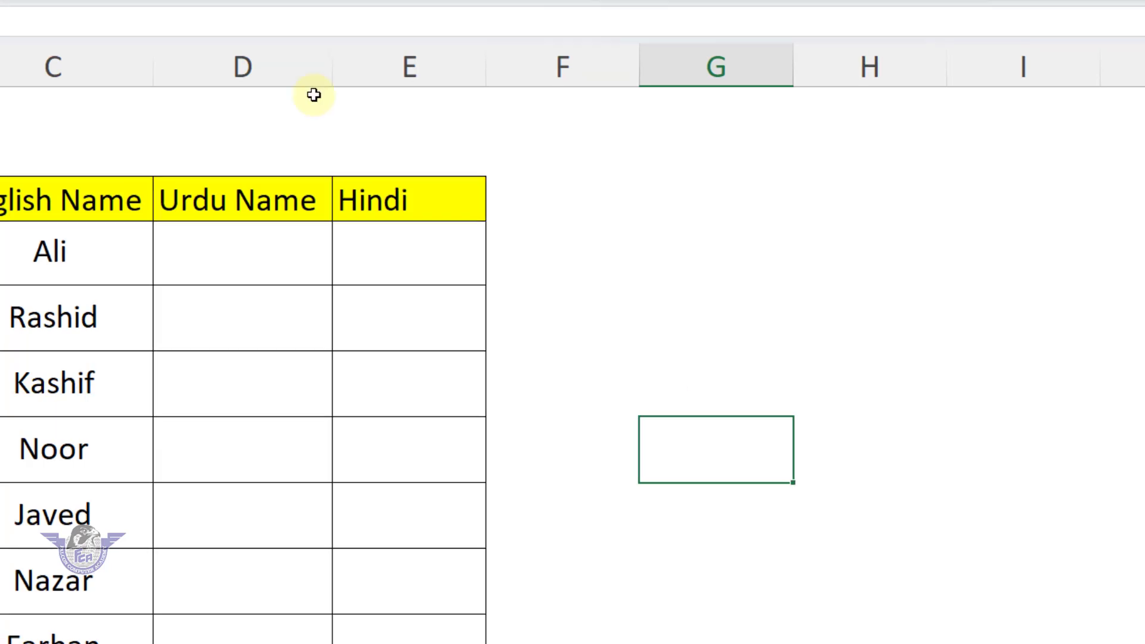
click(351, 49)
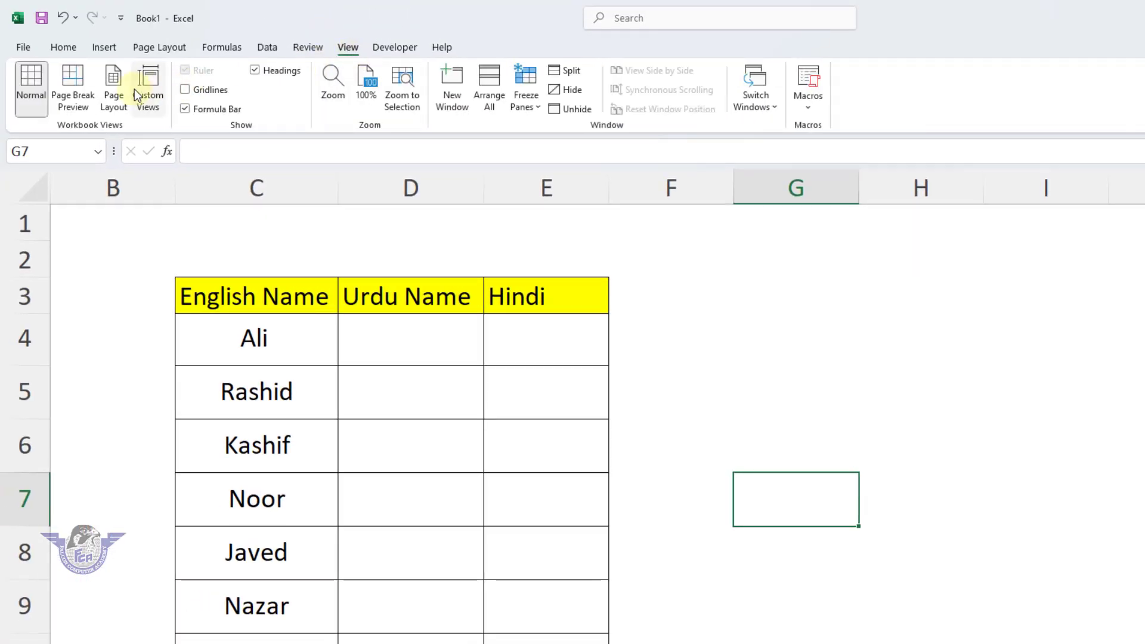
click(186, 90)
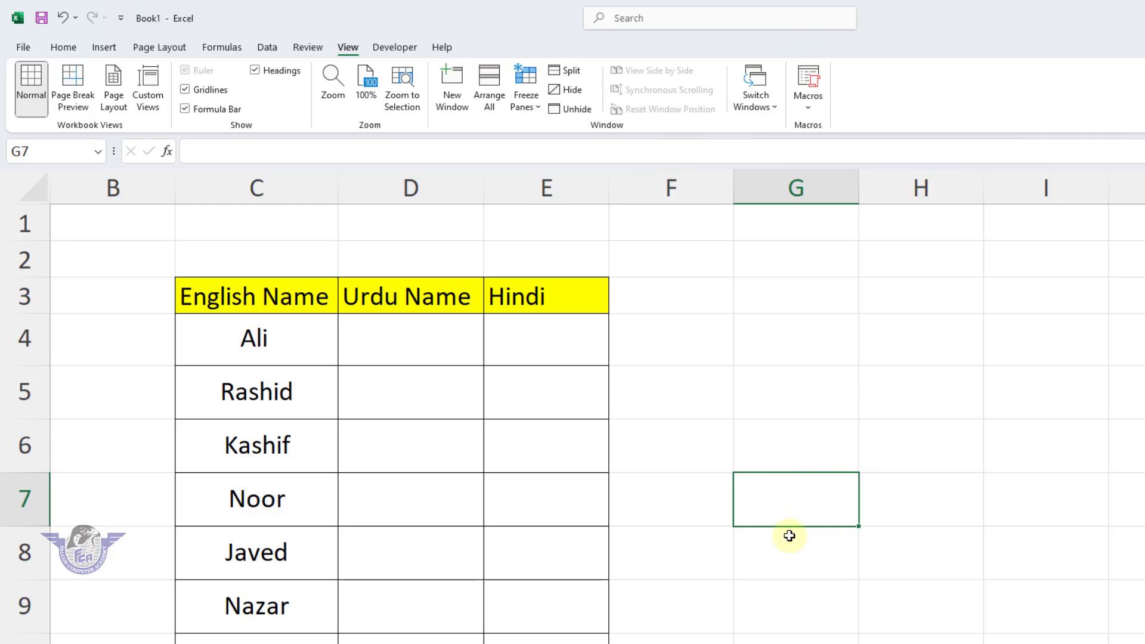
Step: Paste the copied Urdu names into cell G8
click(788, 557)
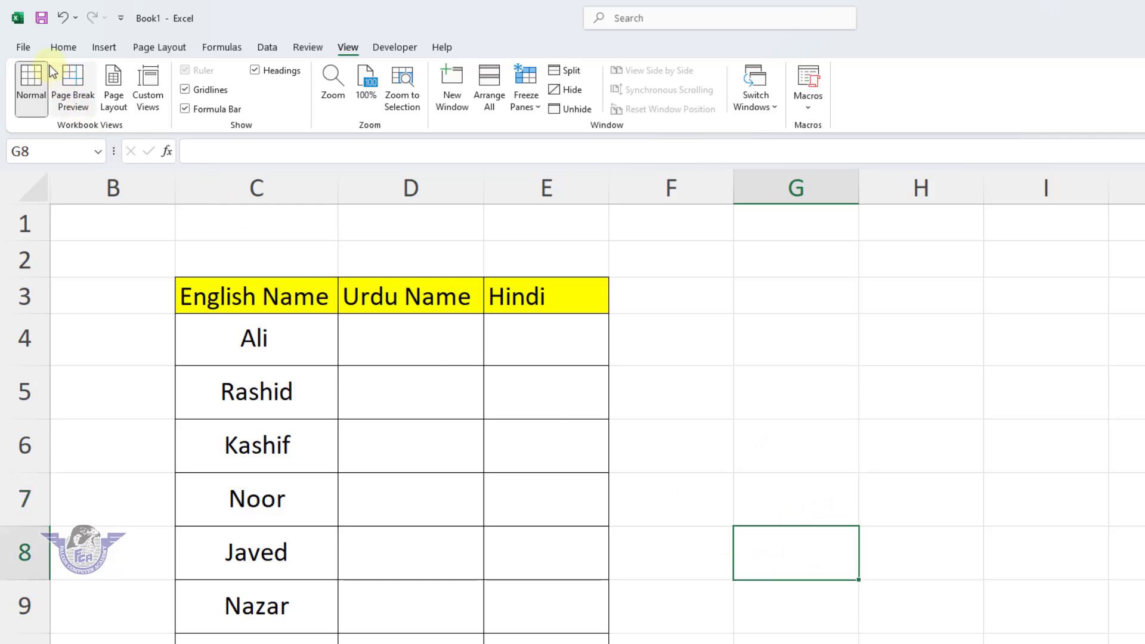
click(60, 47)
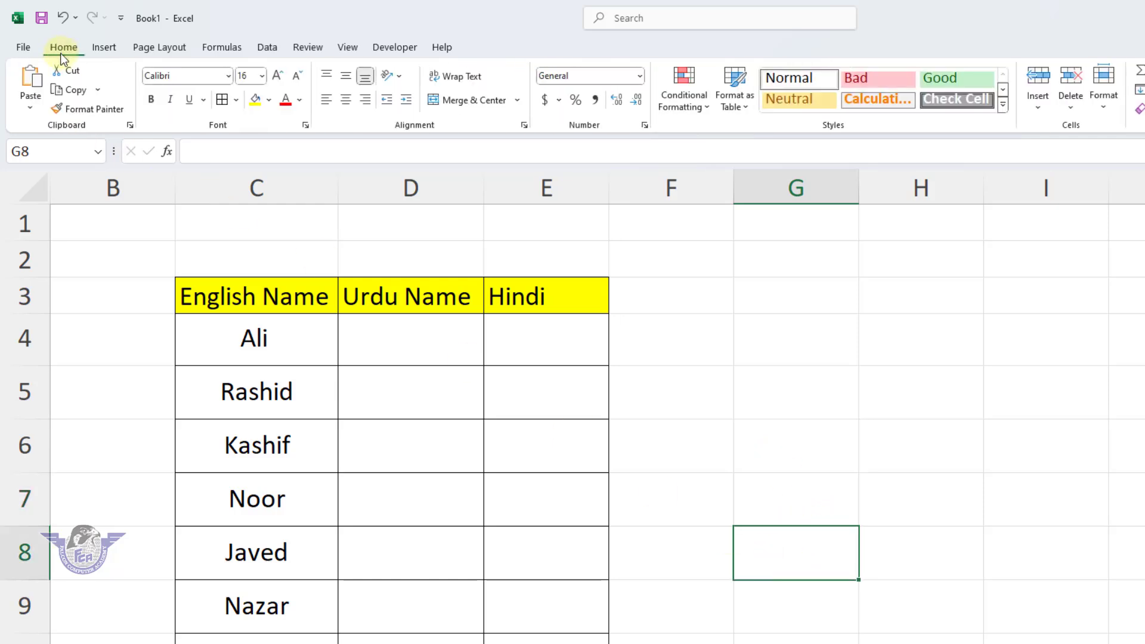
click(36, 80)
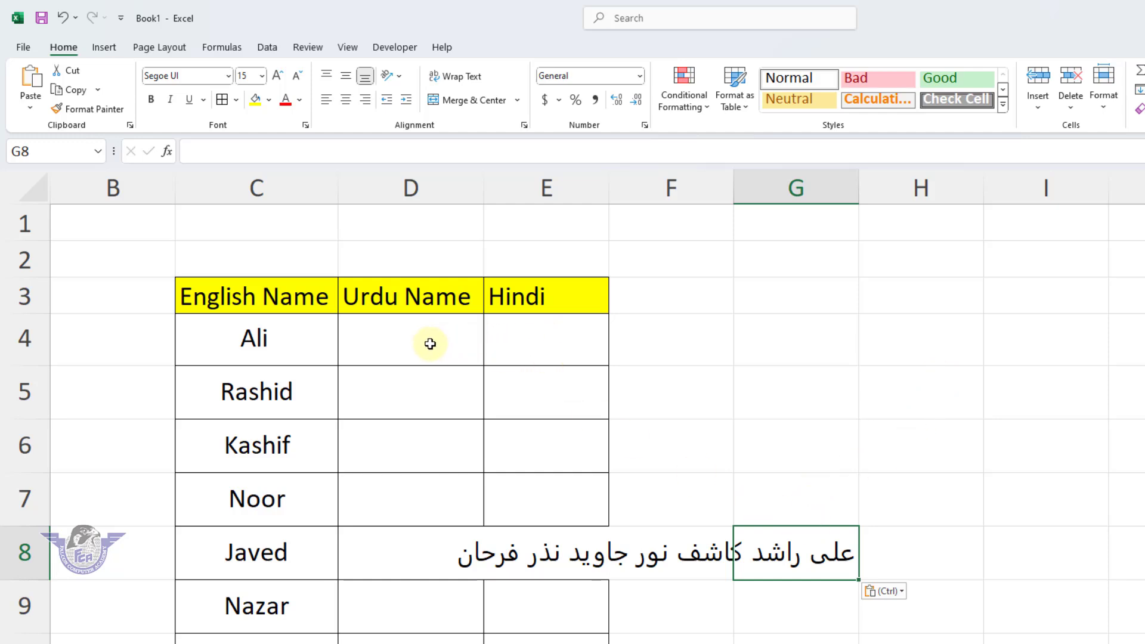
Step: Try to paste the copied Urdu names into the Urdu Name column from D4 down, and undo the paste
drag(430, 344, 414, 643)
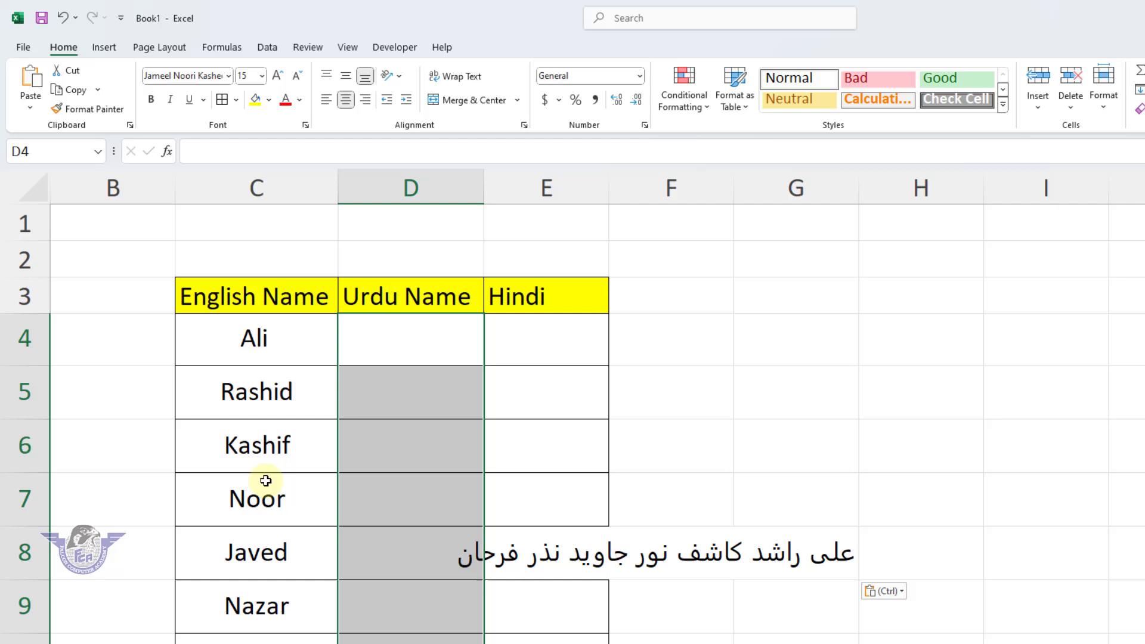
click(40, 102)
click(690, 432)
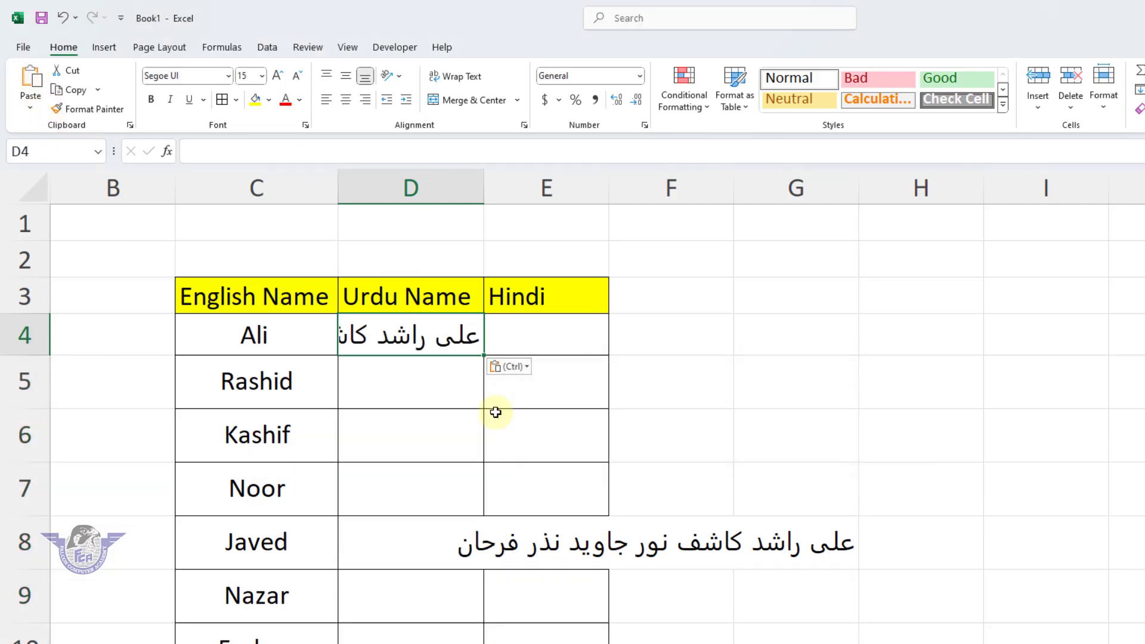
key(ctrl+z)
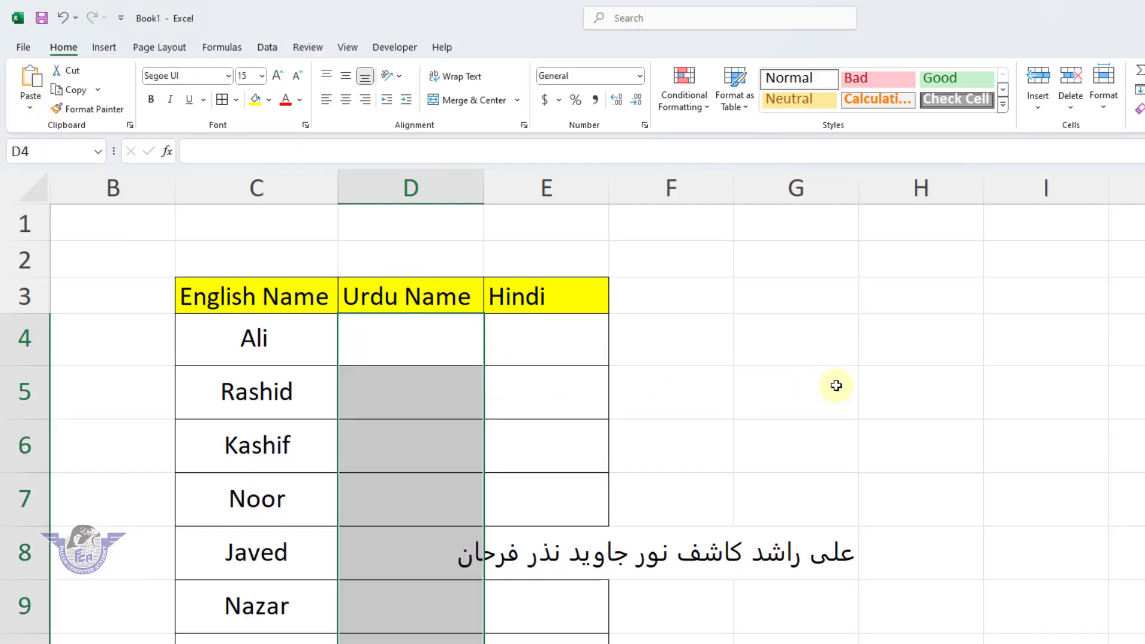
Step: Split the Urdu names in G8 into separate cells with Text to Columns, as delimited data with Space as a delimiter and General format
click(854, 559)
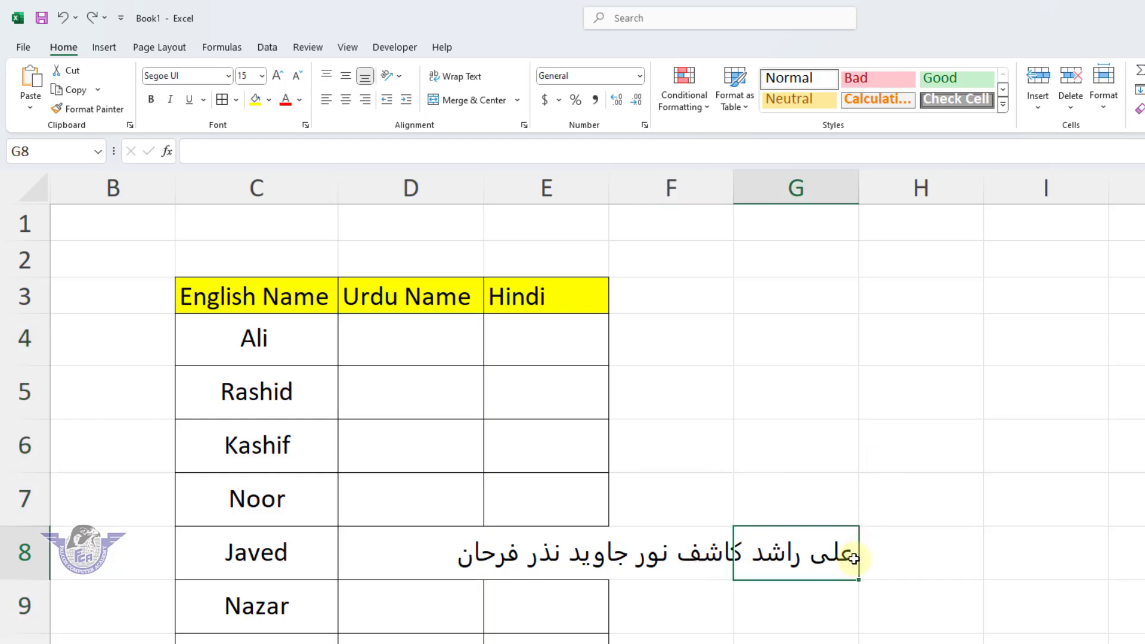
click(841, 585)
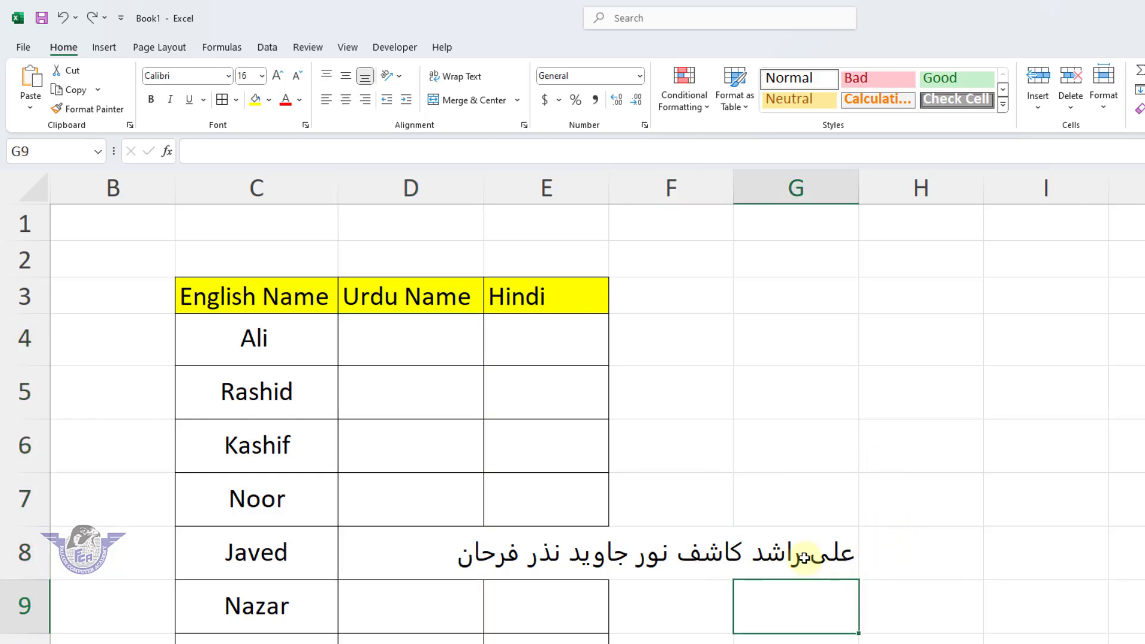
click(804, 557)
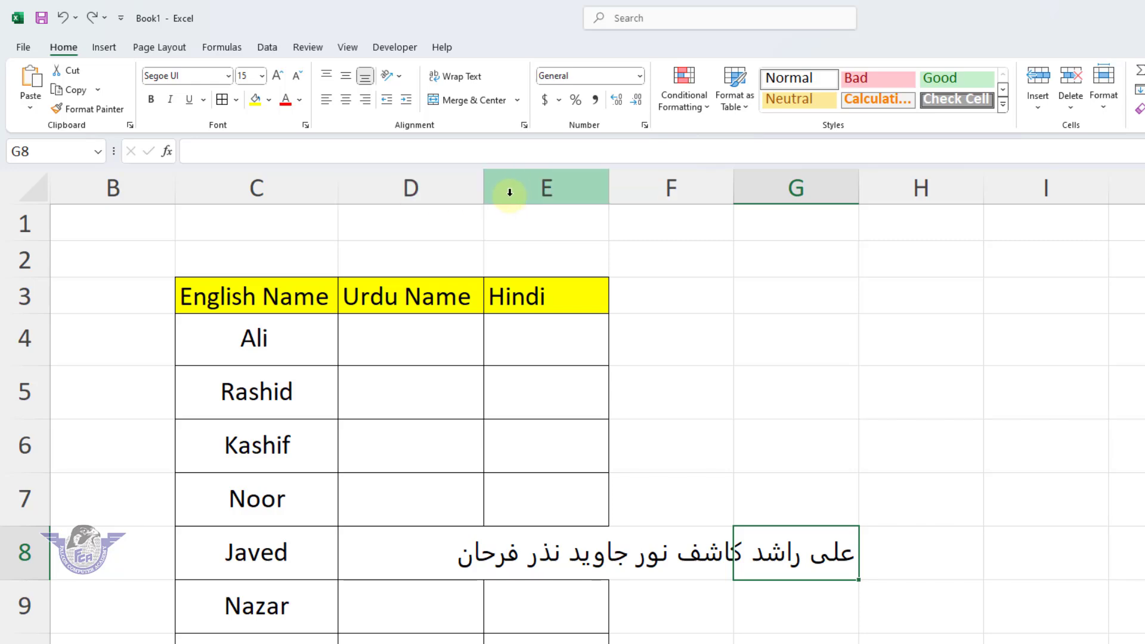
click(267, 47)
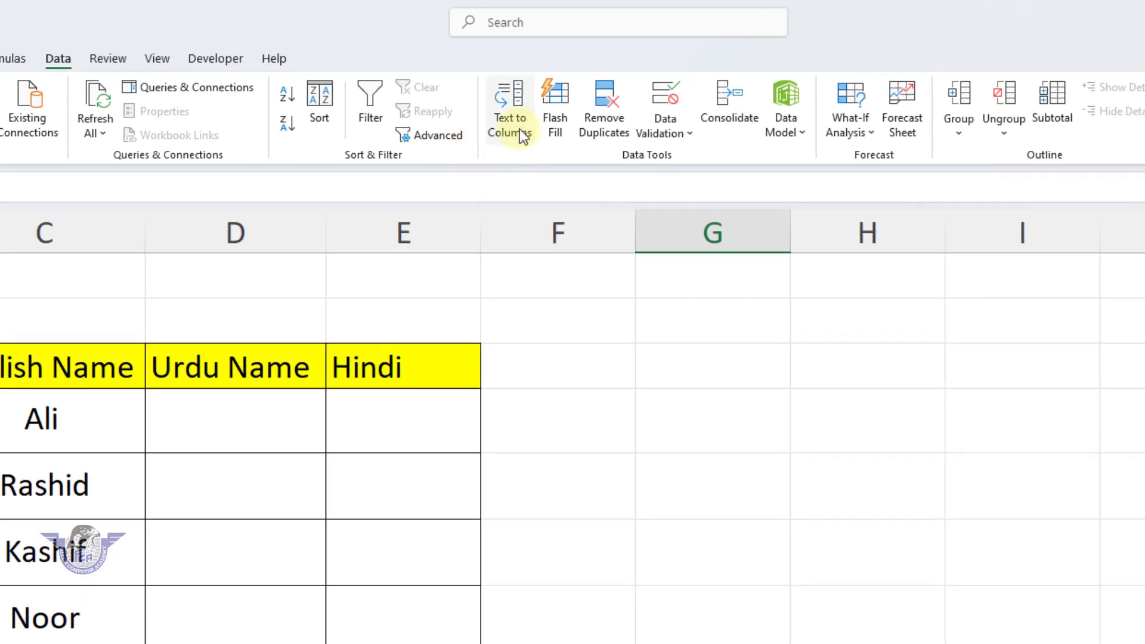
click(521, 129)
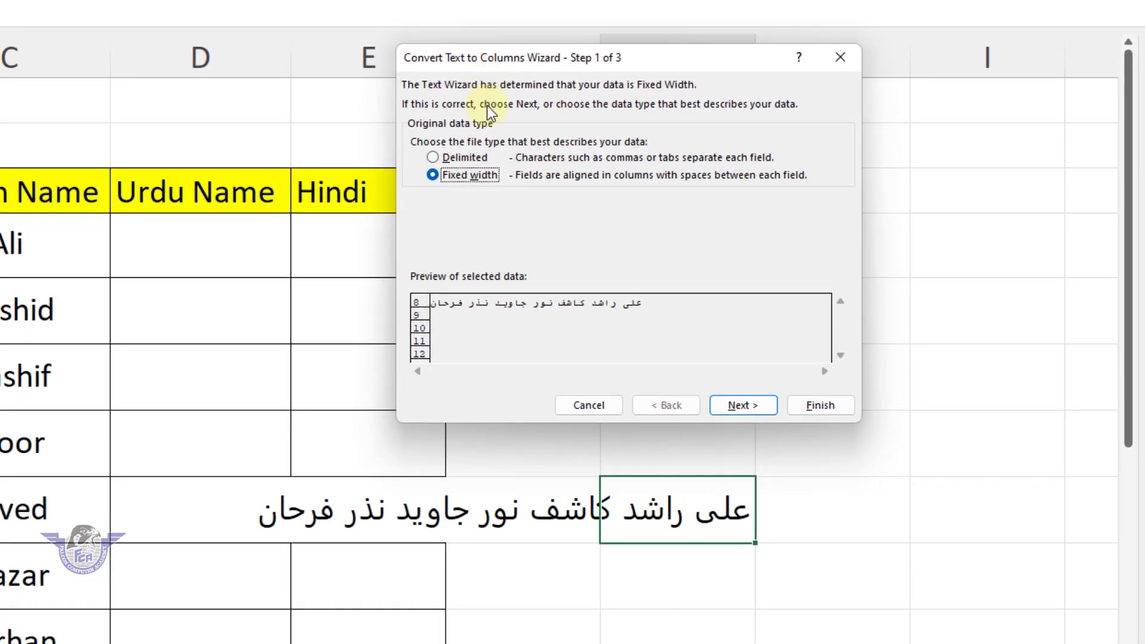
click(472, 157)
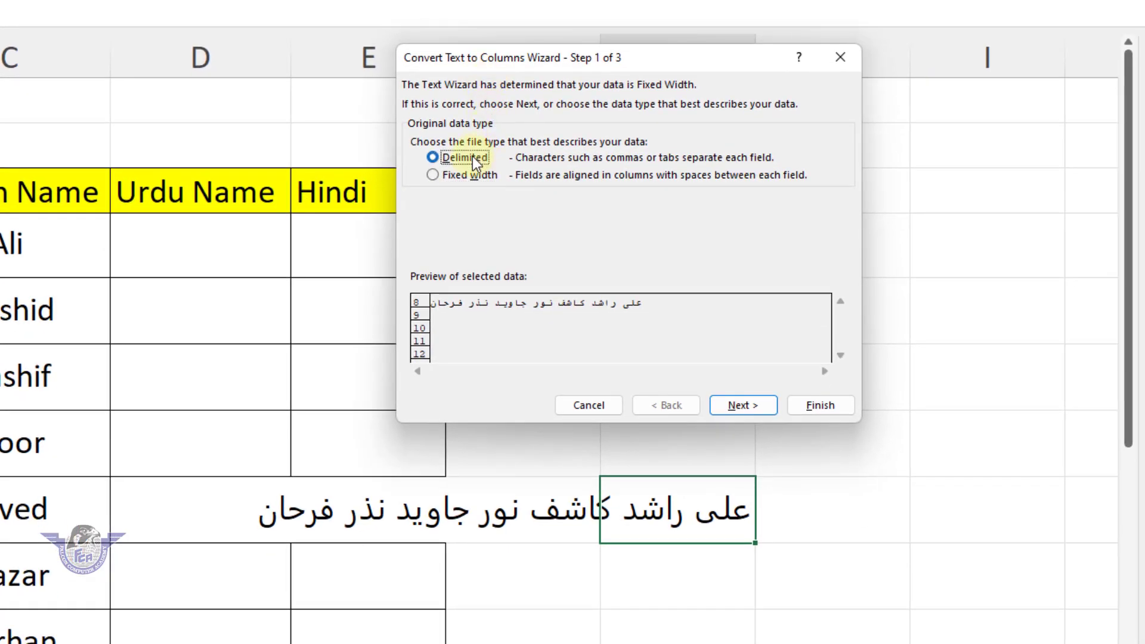
click(748, 410)
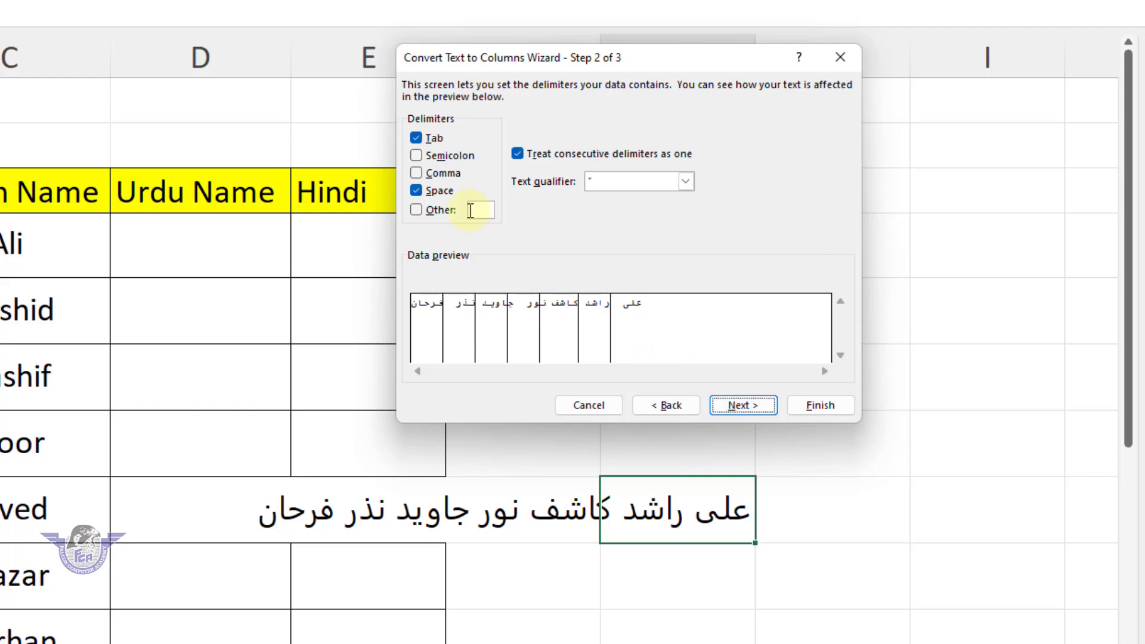
click(434, 194)
click(435, 195)
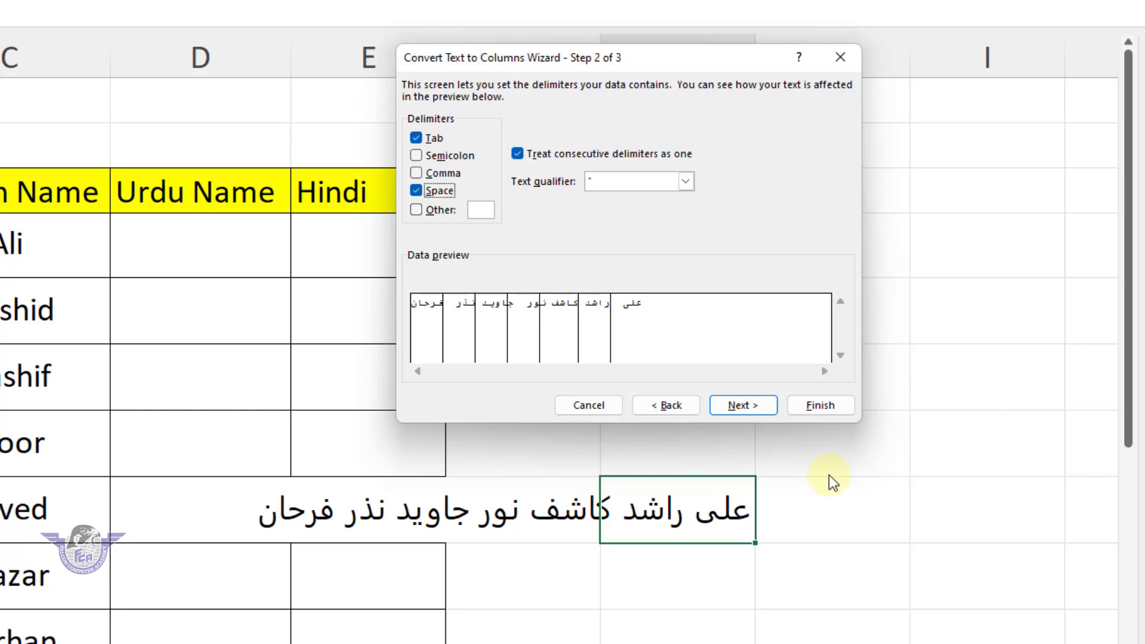
click(743, 406)
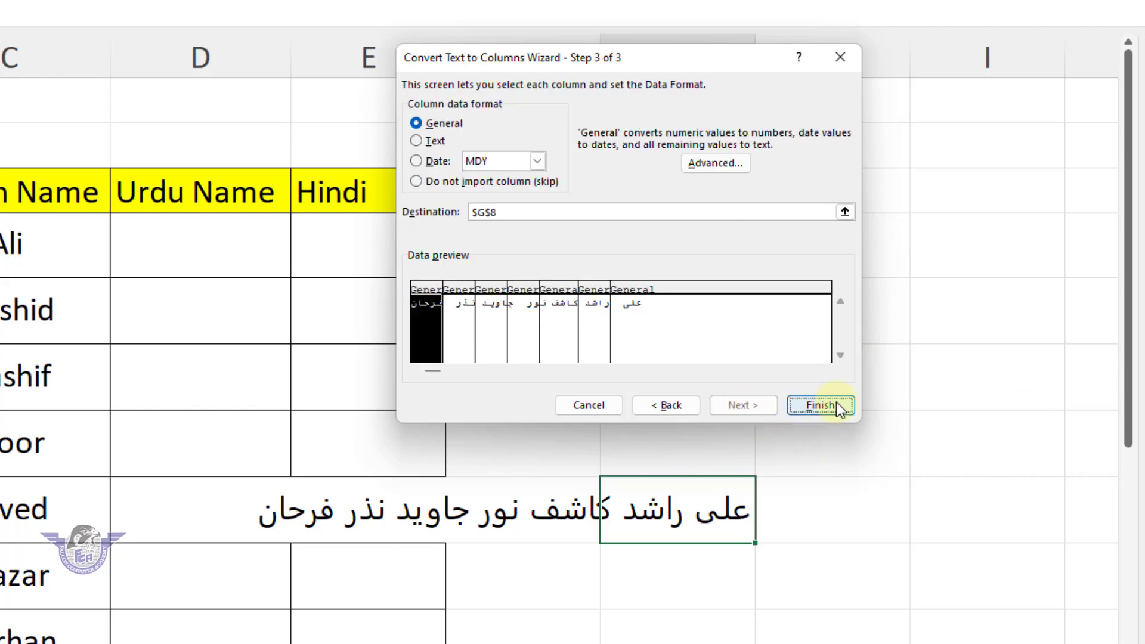
click(820, 405)
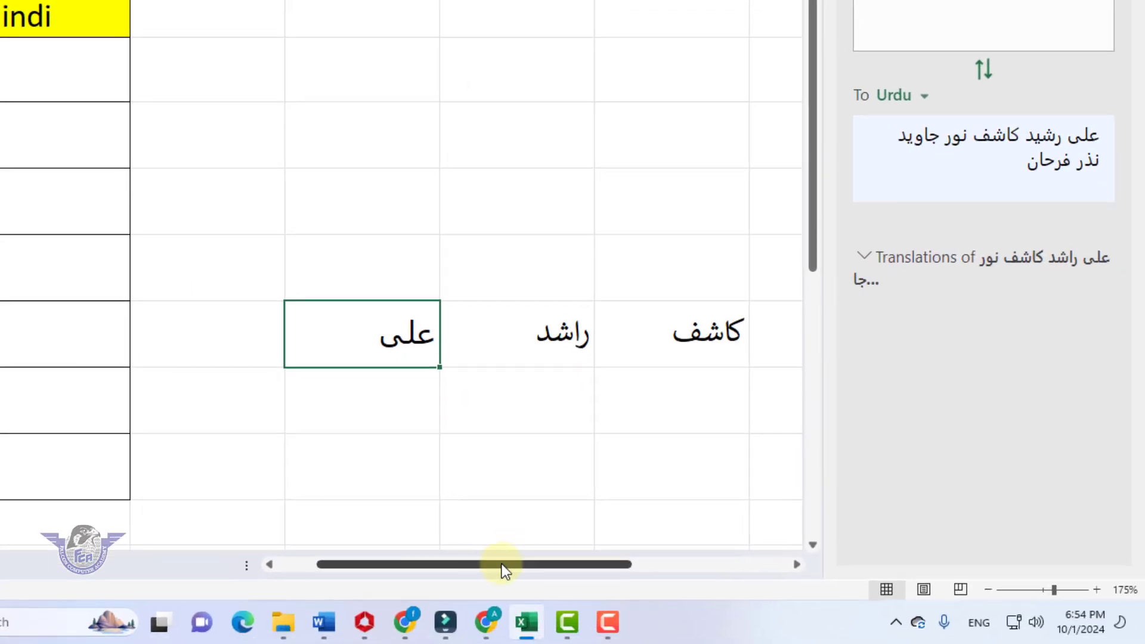
Step: Copy the row of separated Urdu names in G8:M8
drag(503, 564, 652, 554)
drag(123, 429, 742, 439)
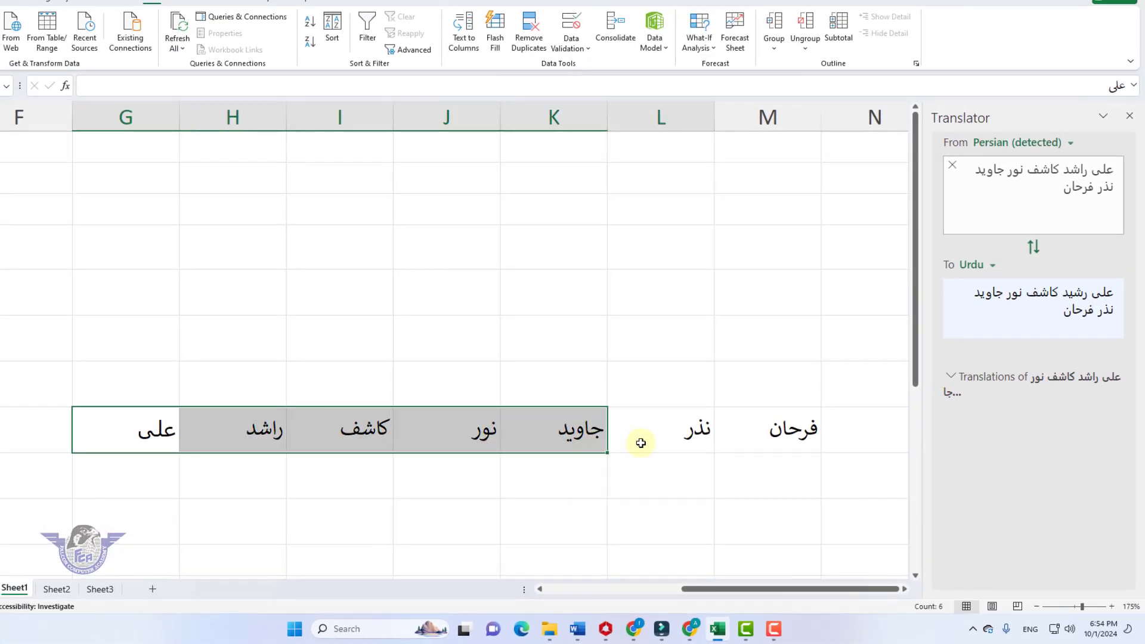
right_click(660, 435)
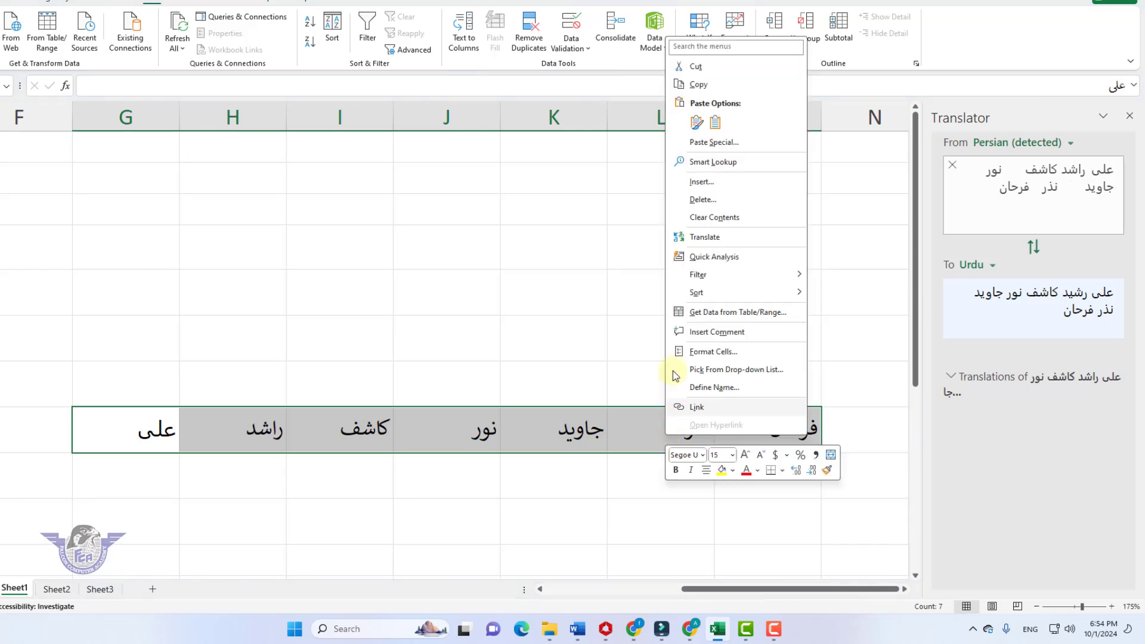
click(696, 84)
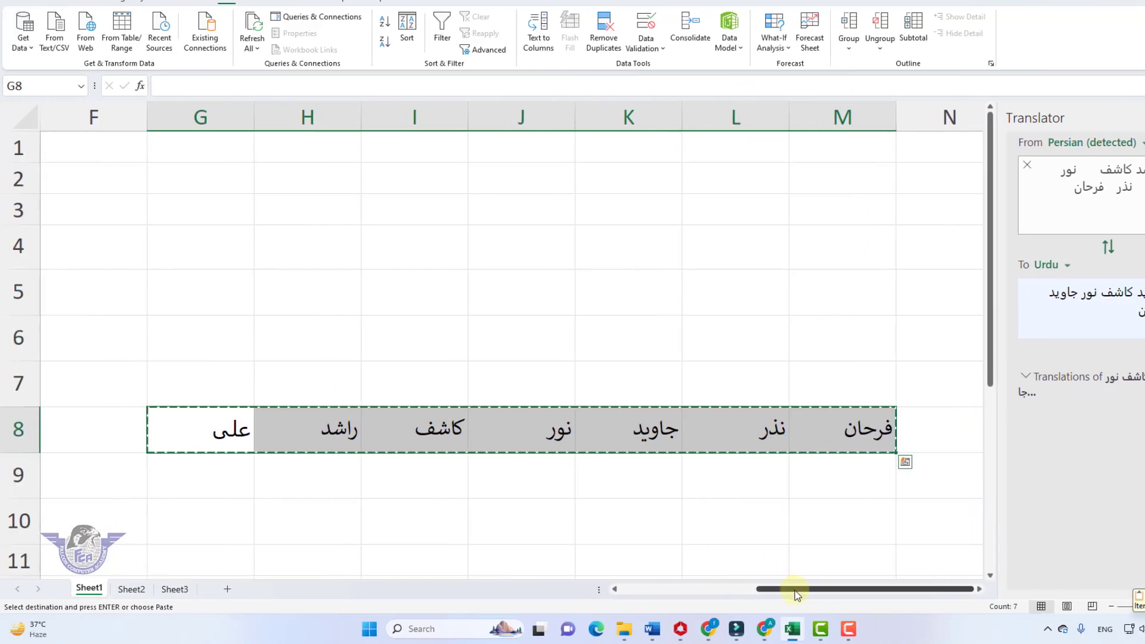
Step: Paste the copied Urdu names transposed into the Urdu Name column from D4 down, using Paste Special with All and Transpose
drag(798, 595, 656, 602)
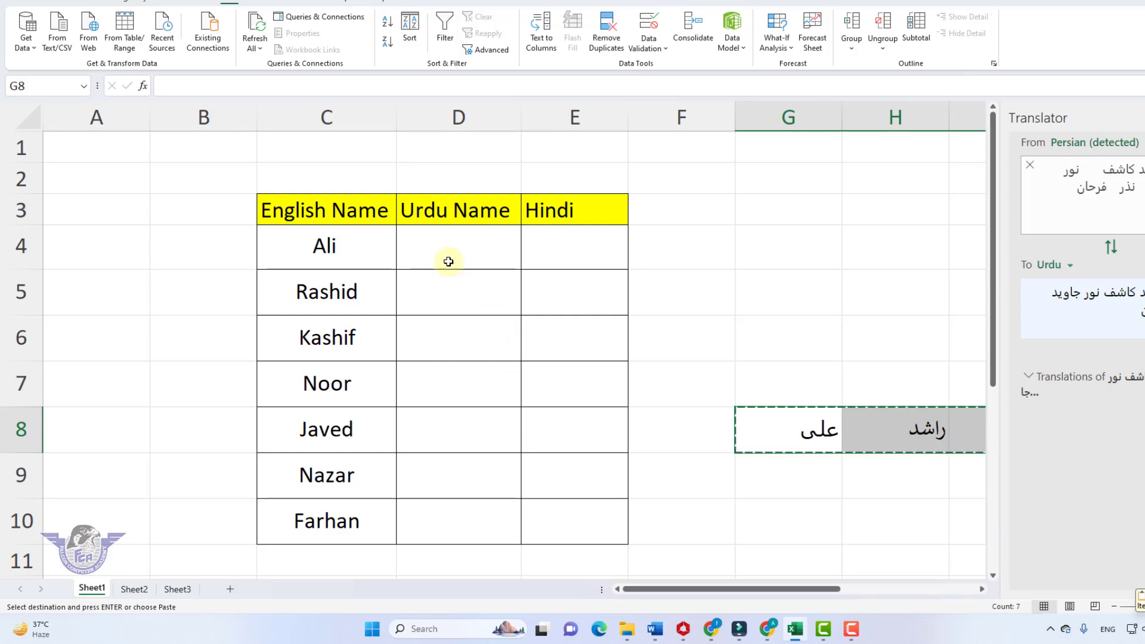
click(449, 262)
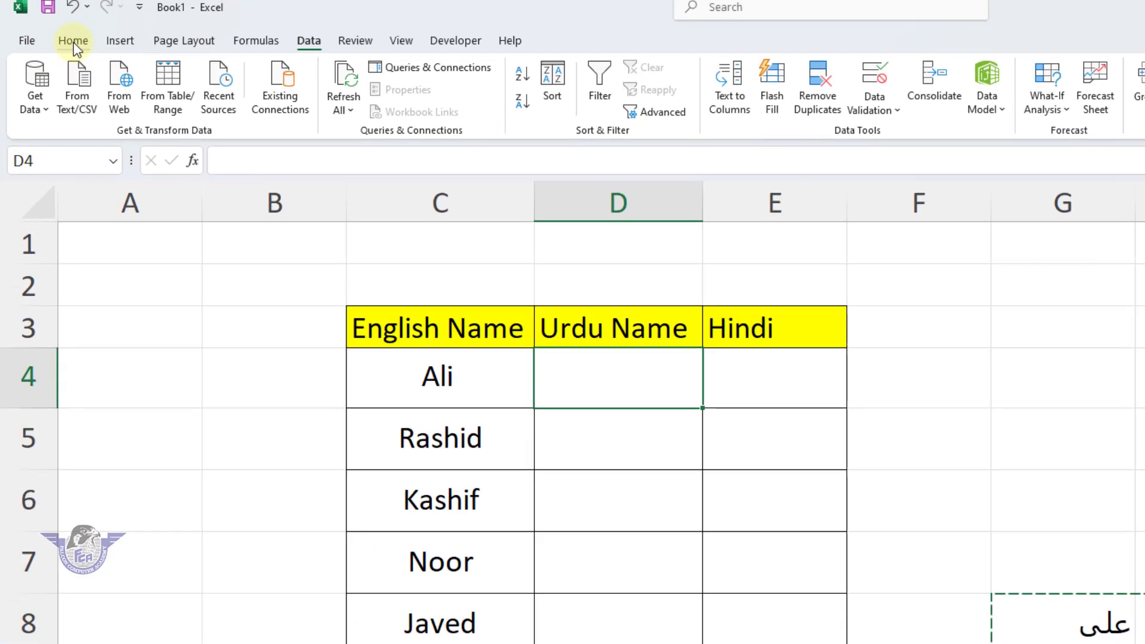
click(74, 43)
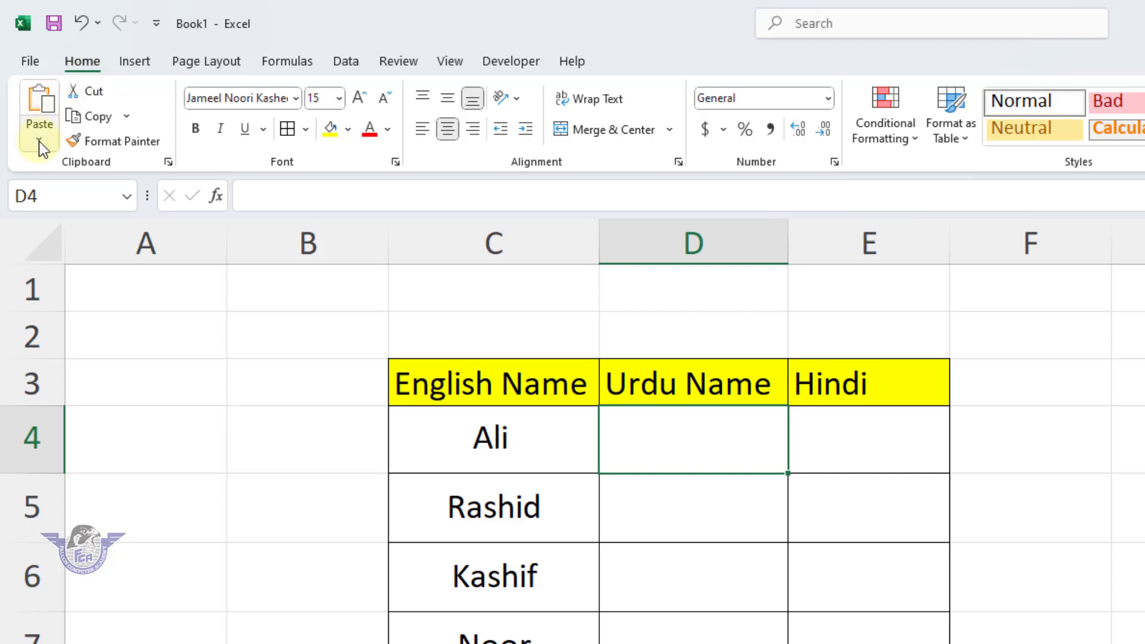
click(39, 141)
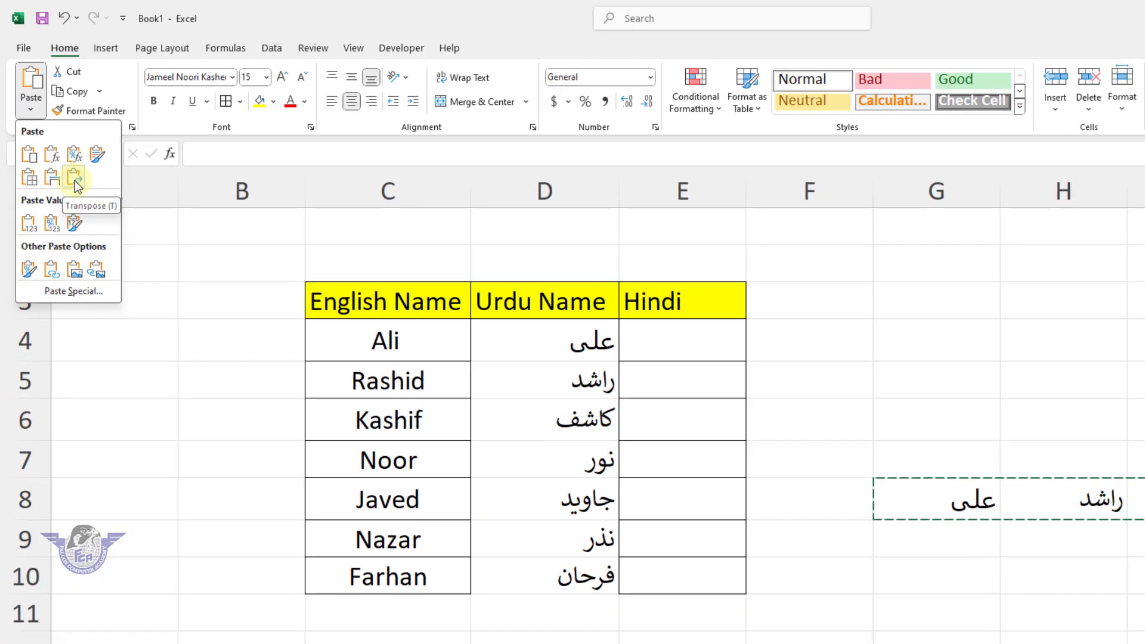
click(72, 292)
click(812, 450)
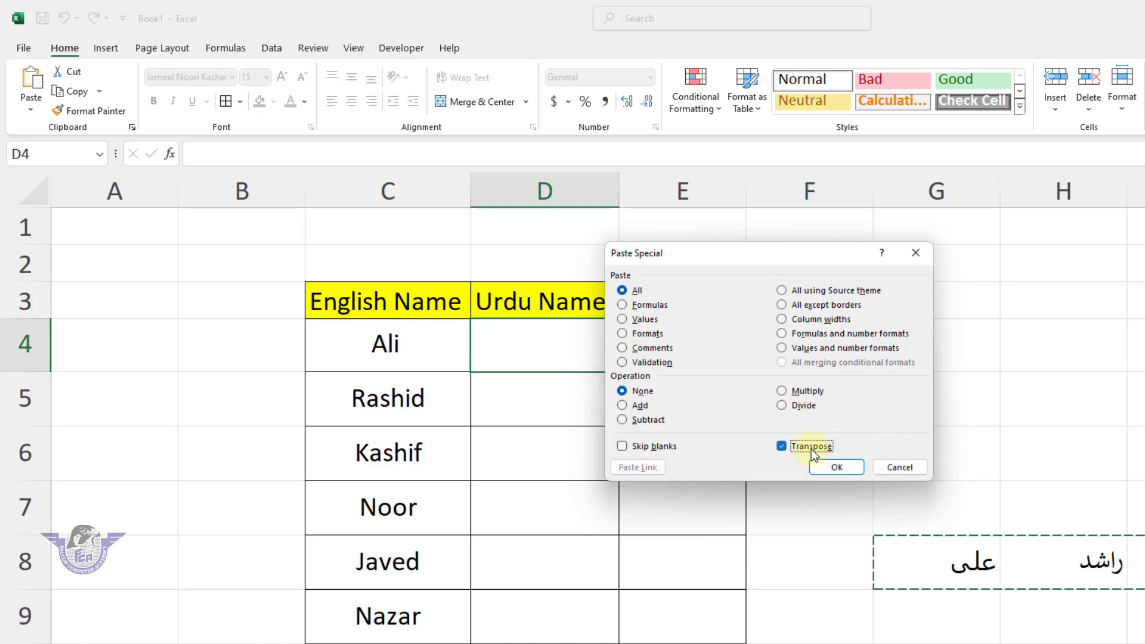
click(836, 468)
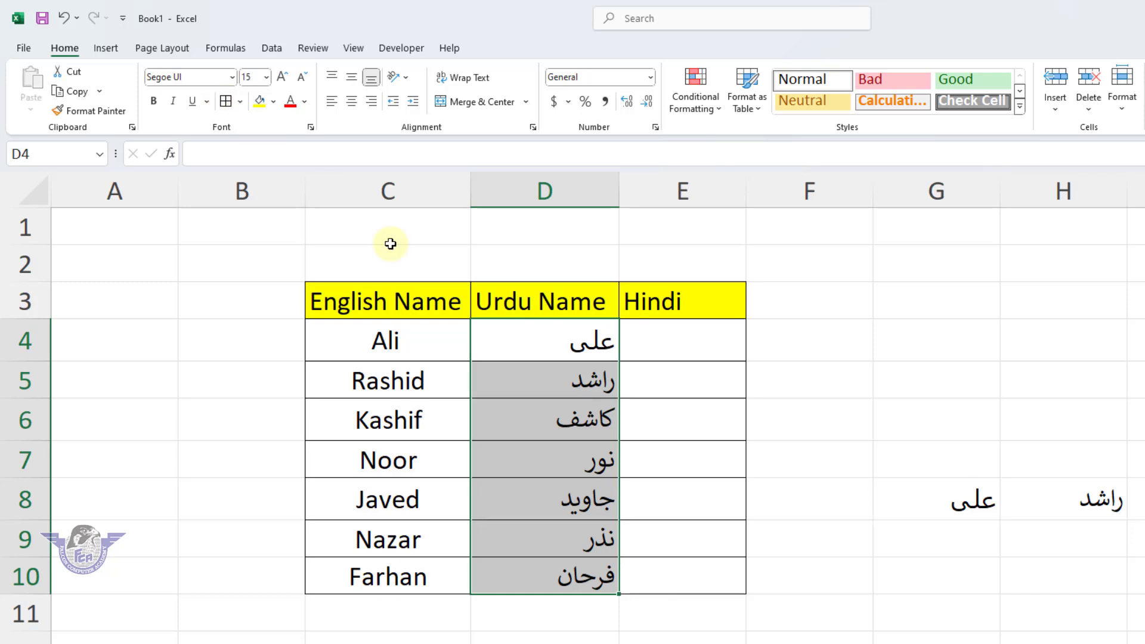
Step: Set the font of the Urdu names in D4:D10 to Jameel Noori Kasheeda
click(519, 442)
drag(560, 334, 567, 575)
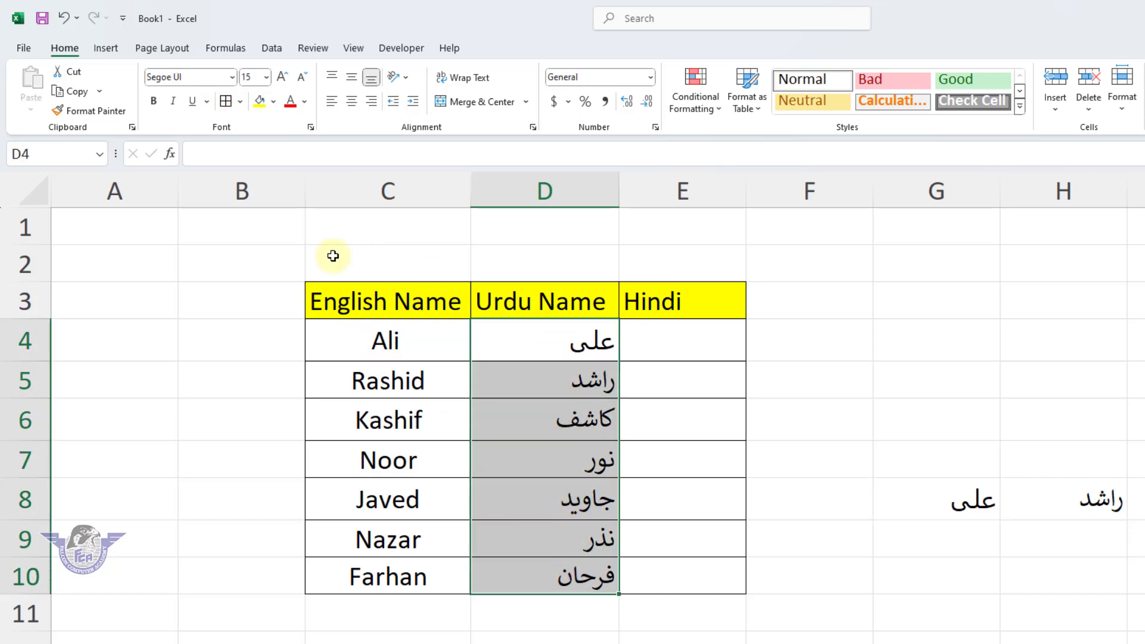
click(230, 77)
text(Jameel Noori Kashe)
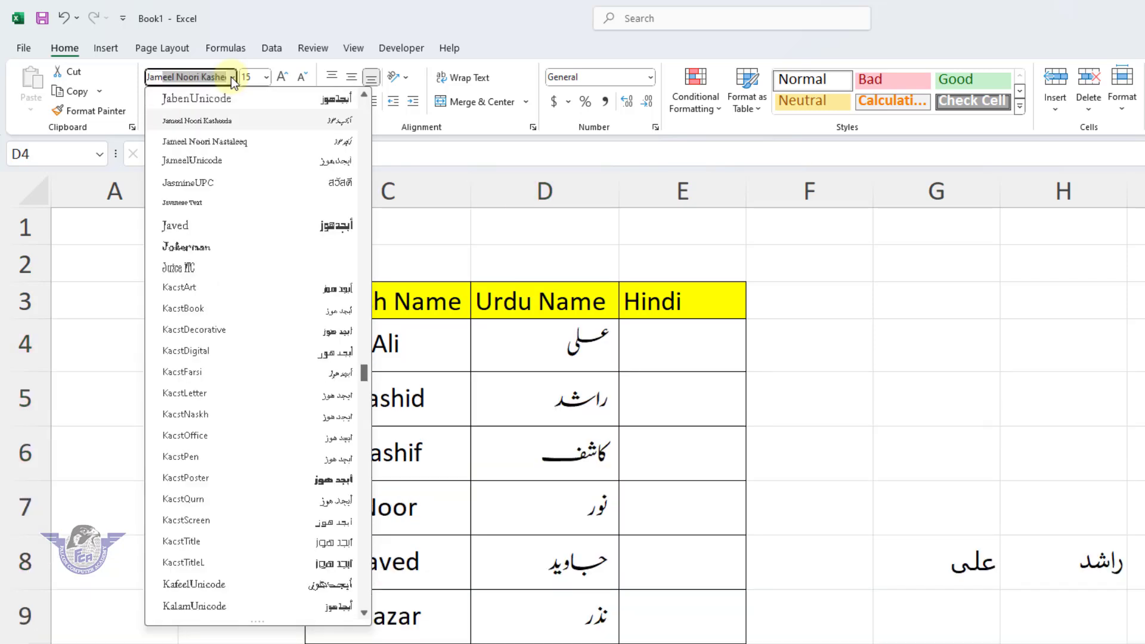
key(Return)
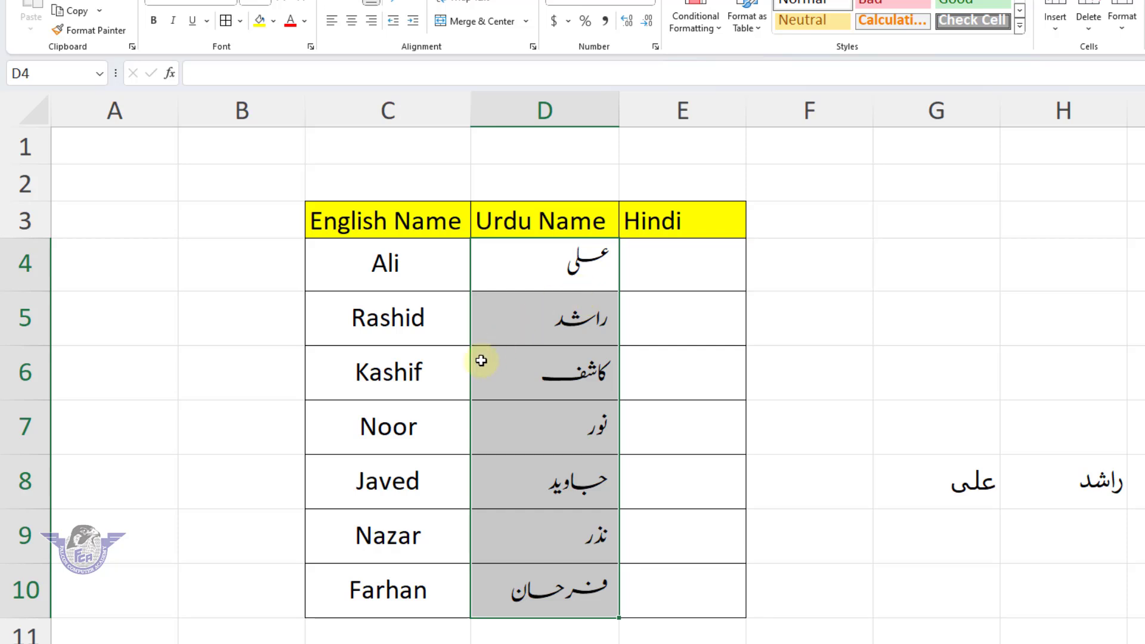
Step: Translate the English names in C4:C10 with the Translator, setting the target language to Hindi
click(423, 376)
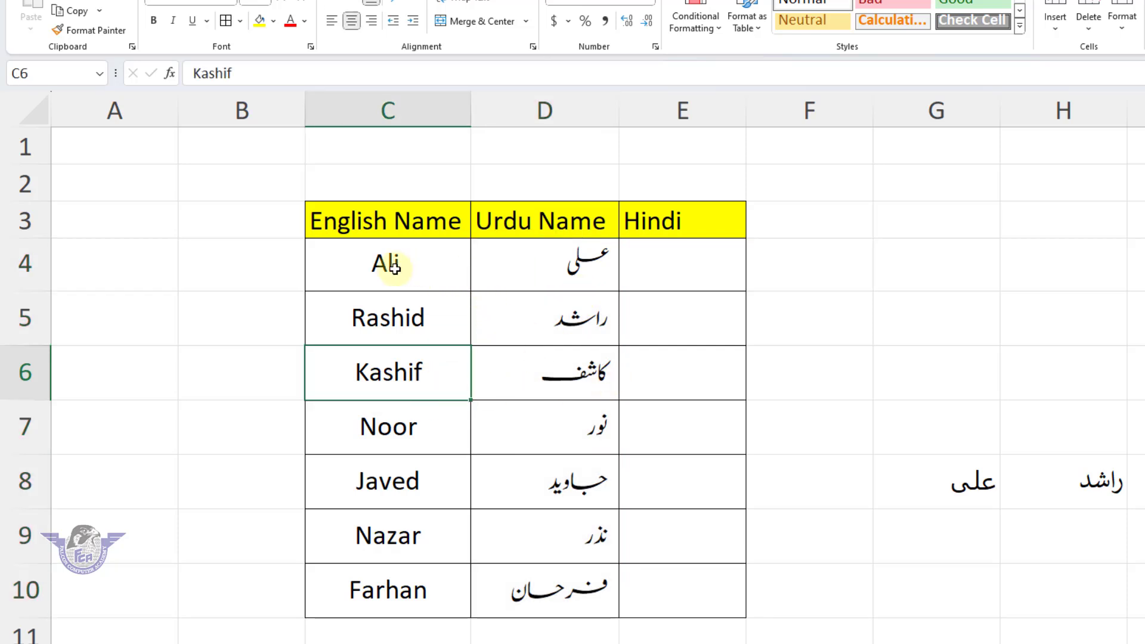
drag(395, 268, 388, 591)
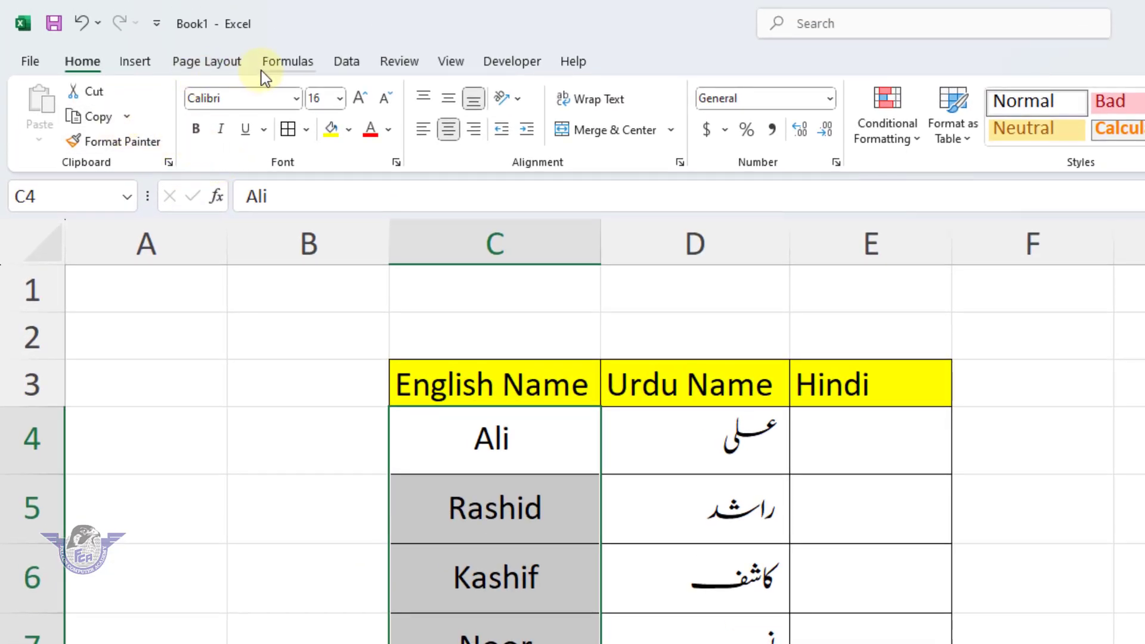
click(409, 63)
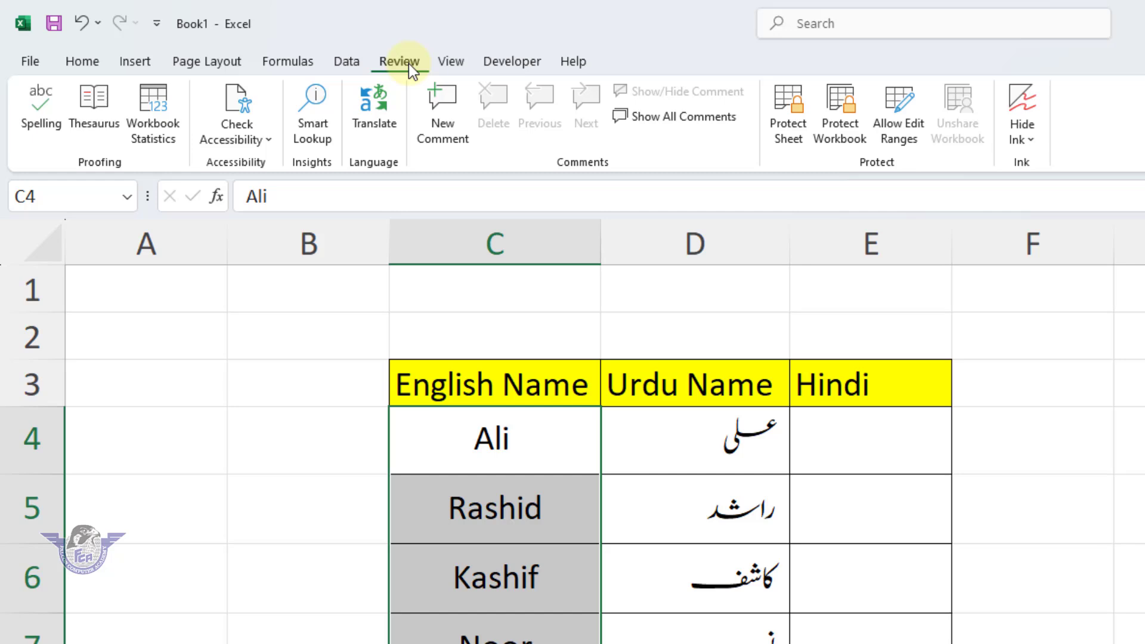
click(391, 102)
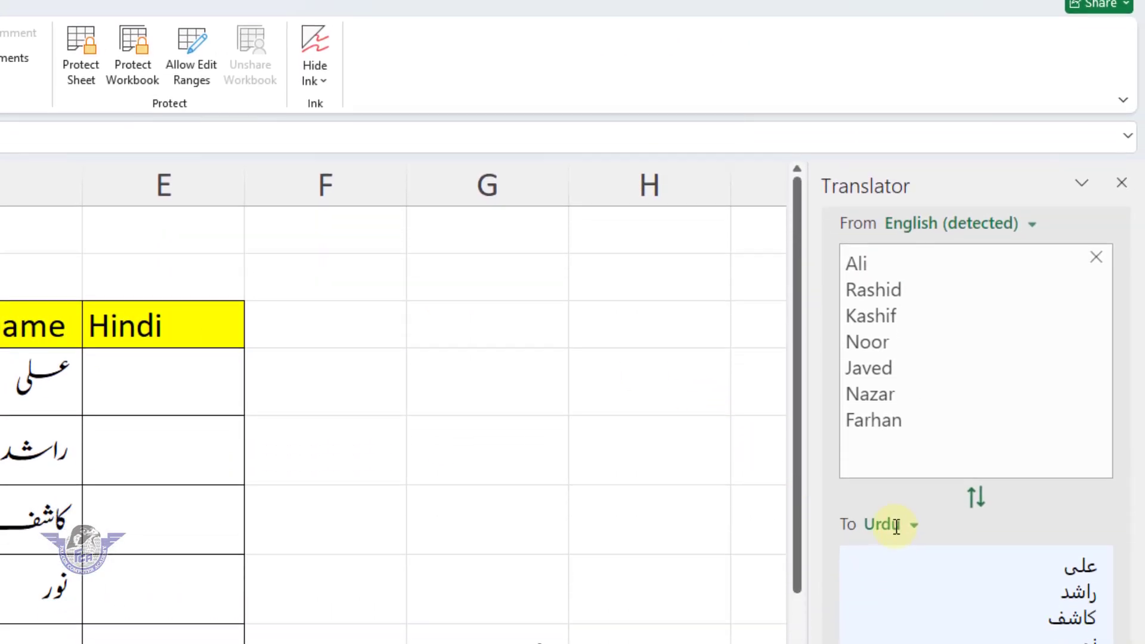
click(912, 584)
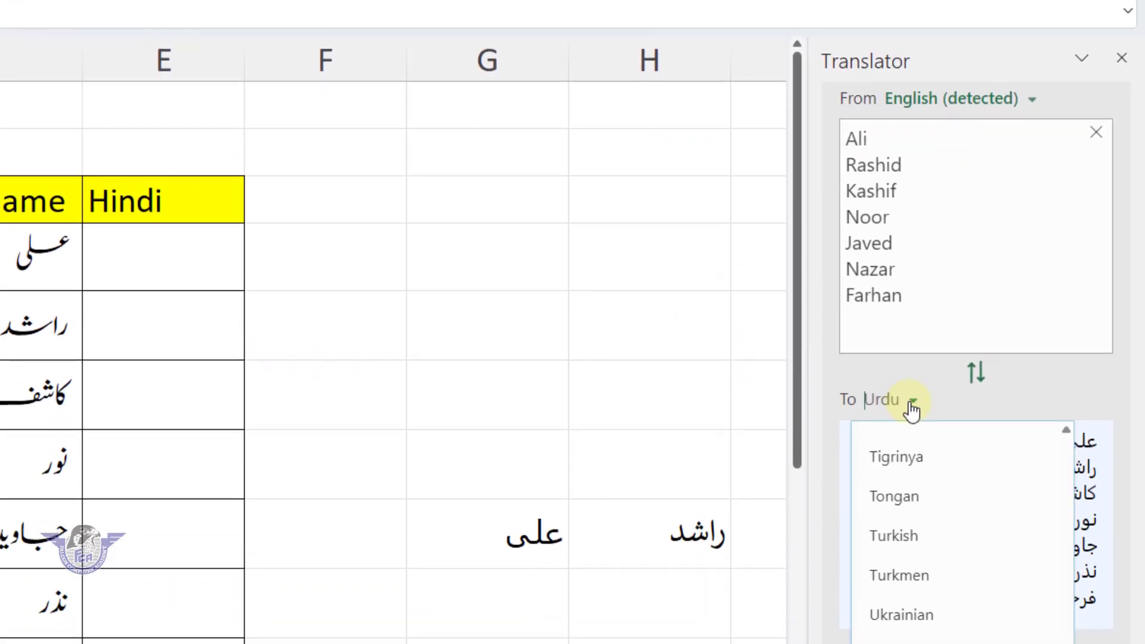
text(hin)
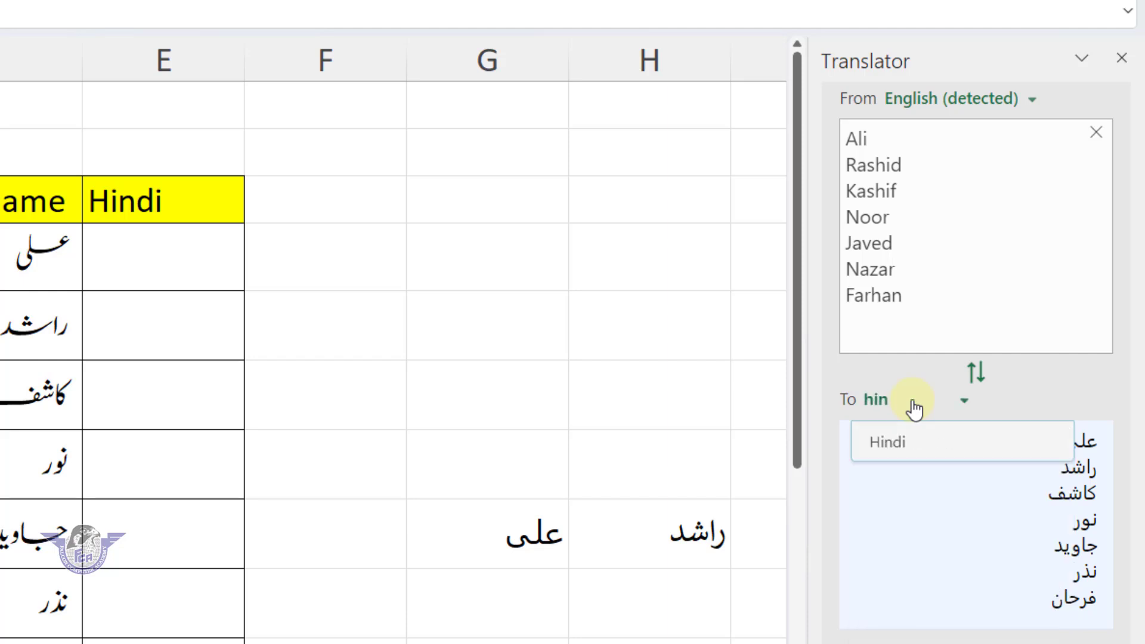
click(898, 442)
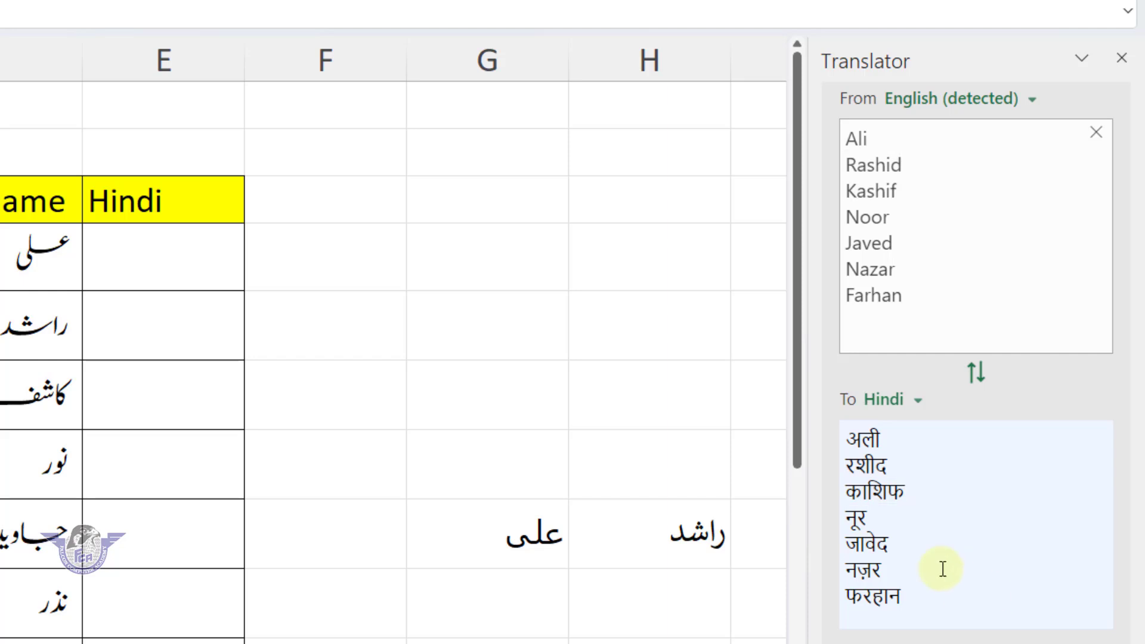
Step: Copy all the translated Hindi names from the Translator and paste them into cell G9
drag(900, 600, 836, 447)
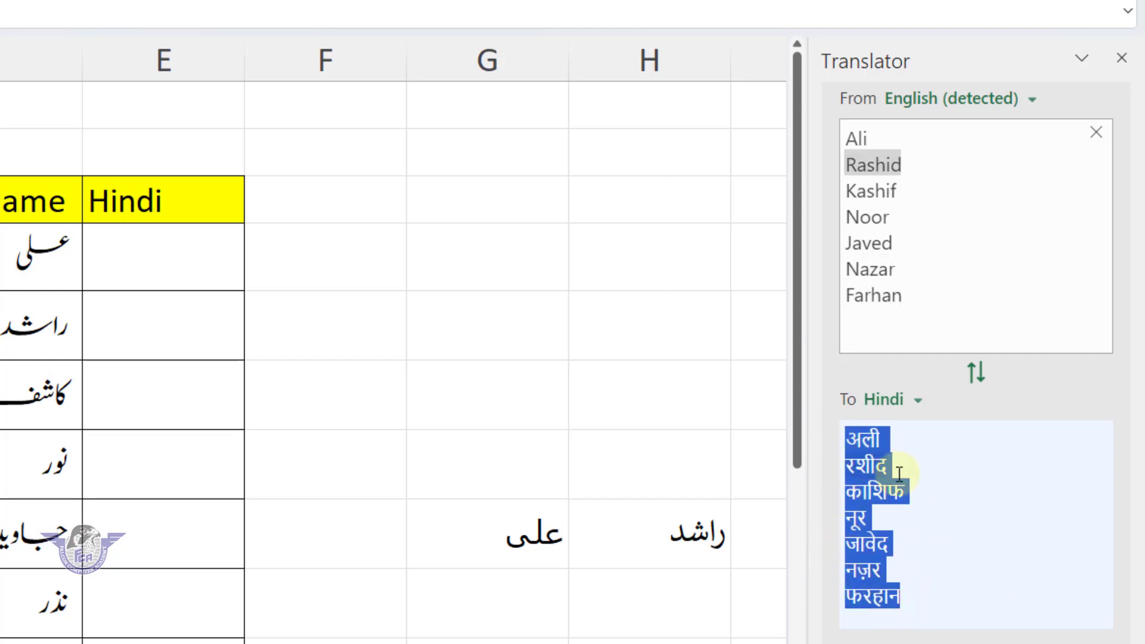
key(ctrl+c)
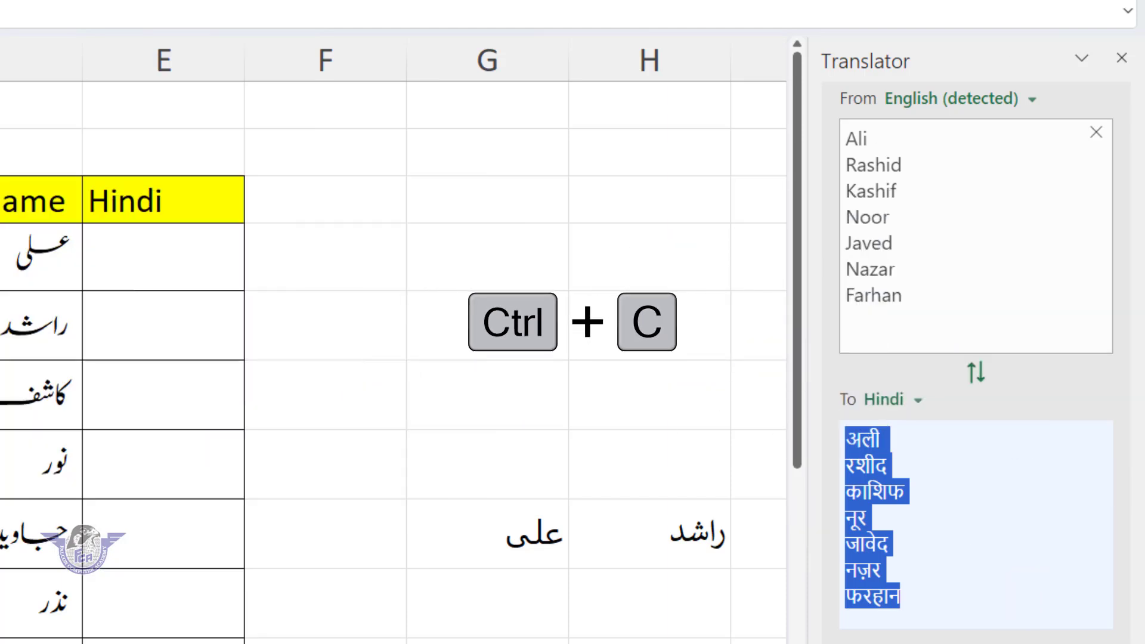
click(516, 619)
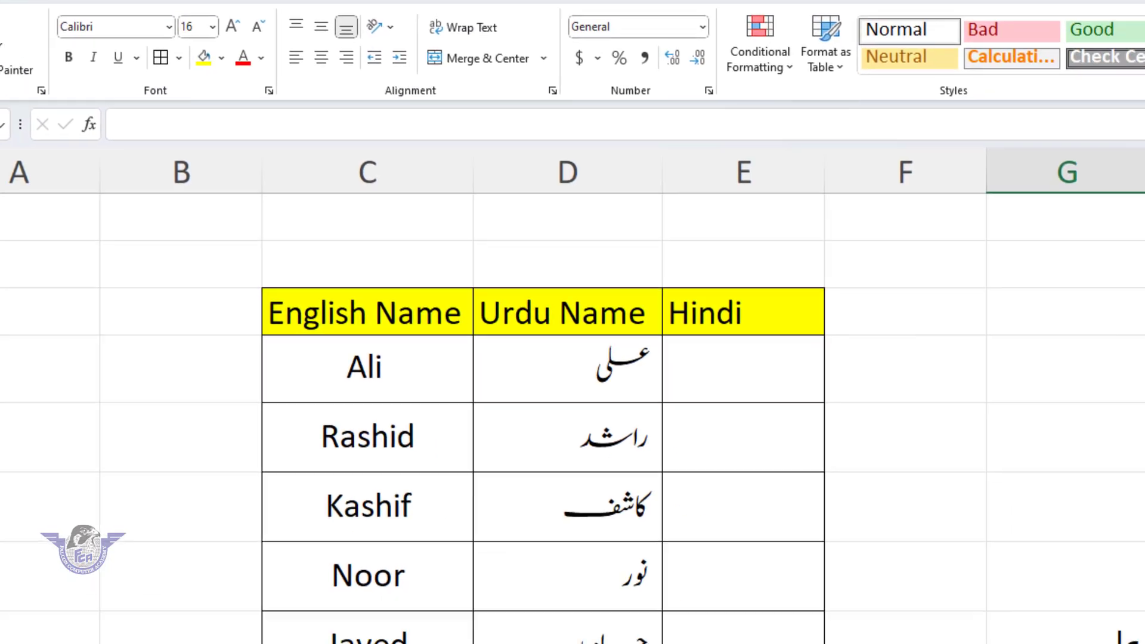
key(ctrl+v)
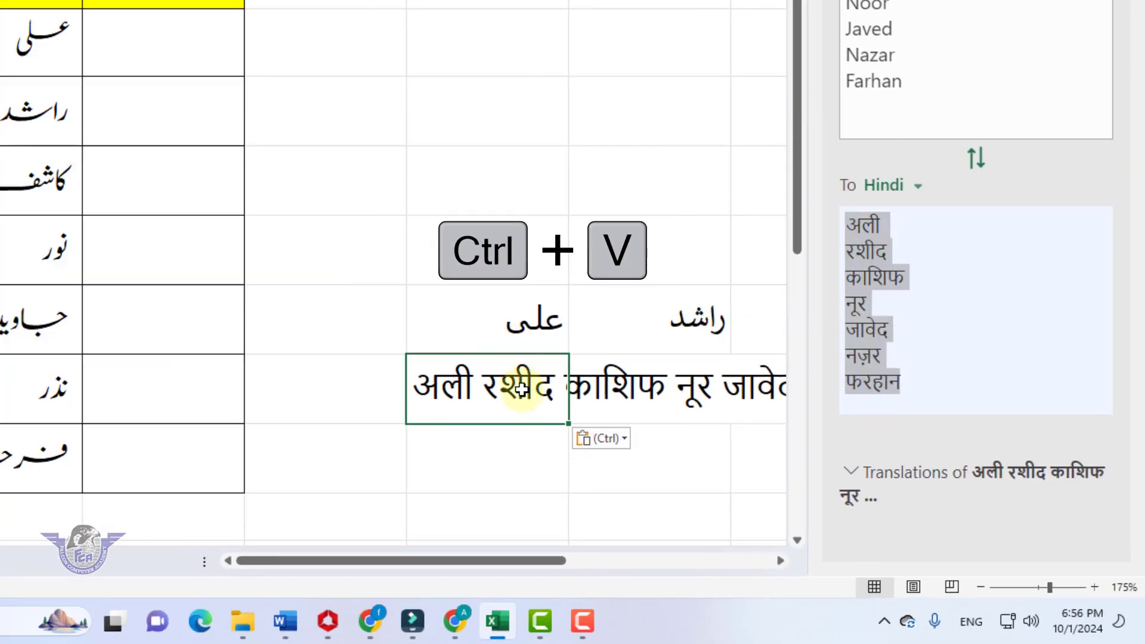
Step: Split the Hindi names in G9 into separate cells with Text to Columns, as delimited data with Space as a delimiter
click(526, 468)
click(492, 397)
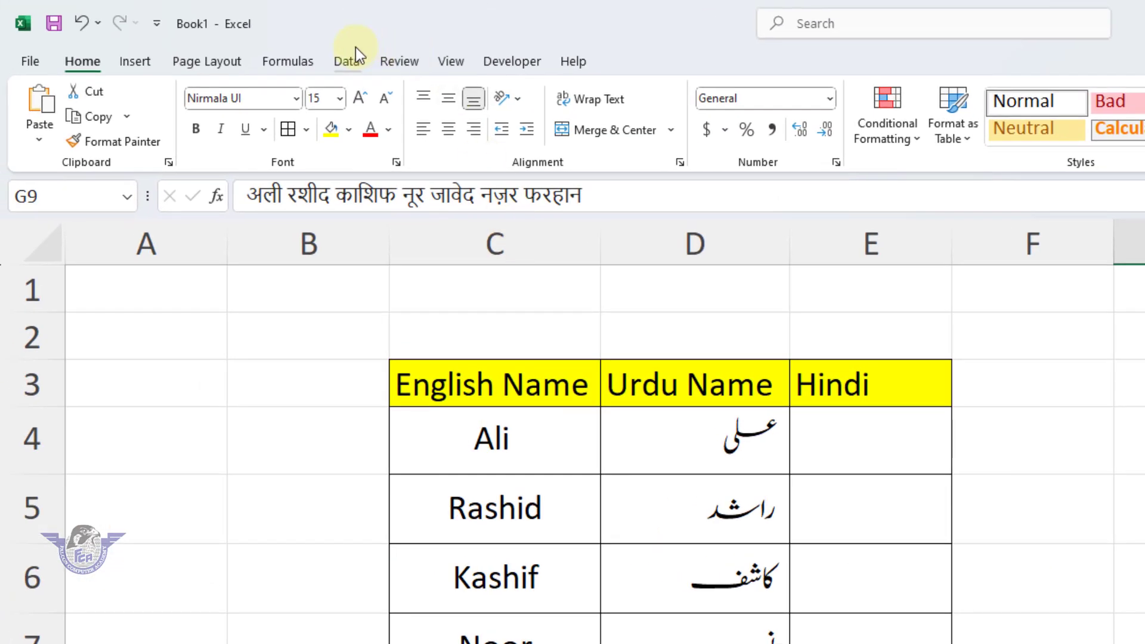
click(352, 49)
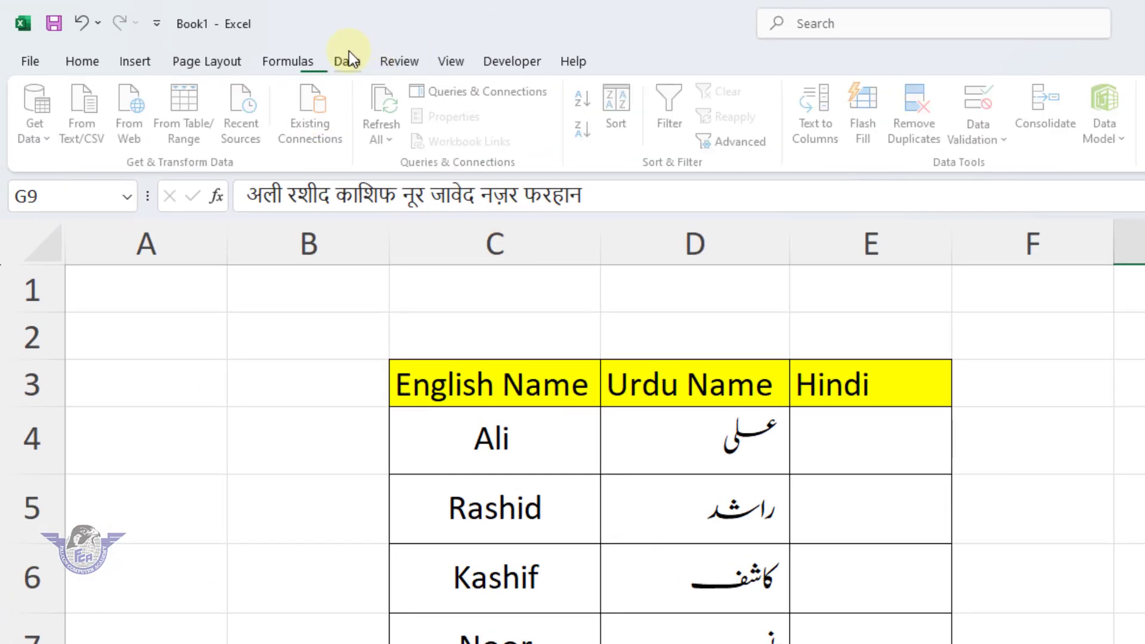
click(810, 113)
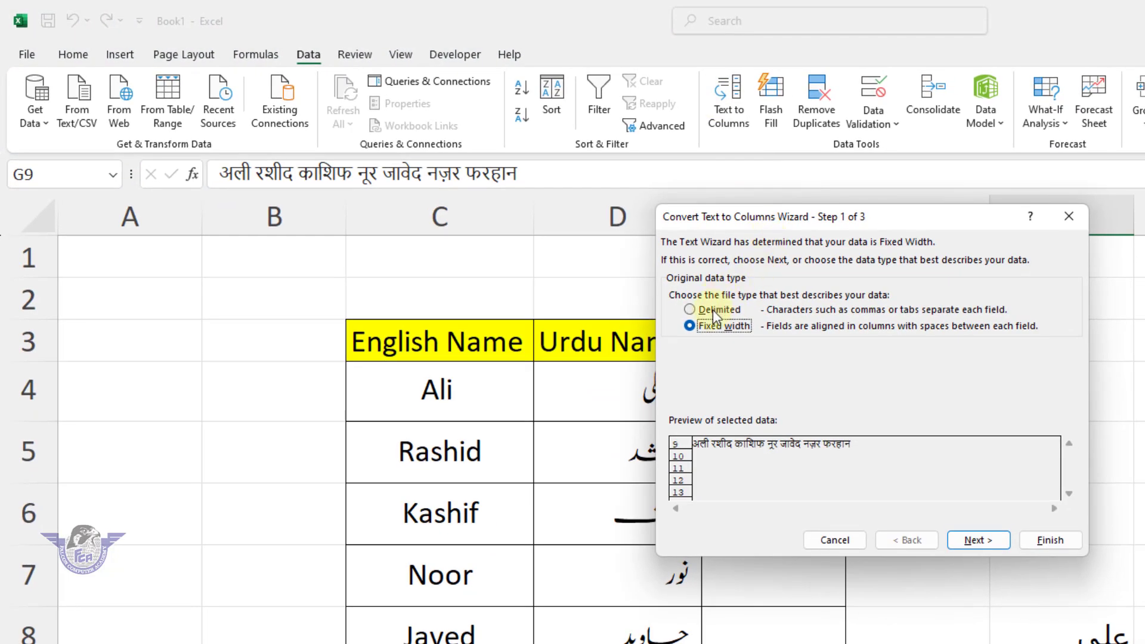
click(713, 310)
click(968, 538)
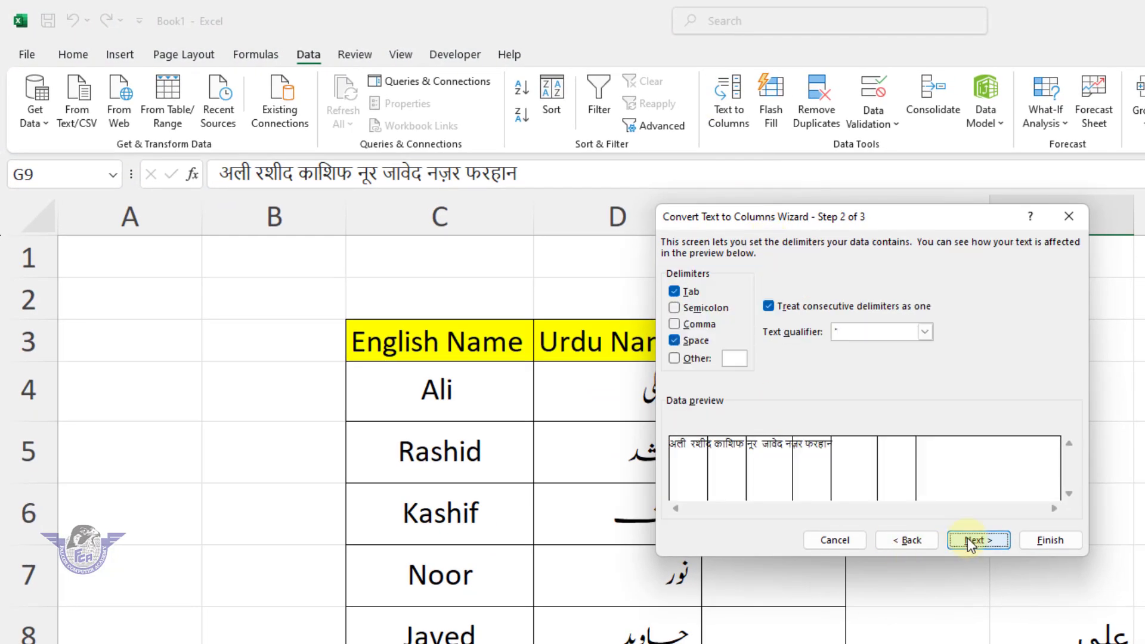
click(676, 341)
click(675, 341)
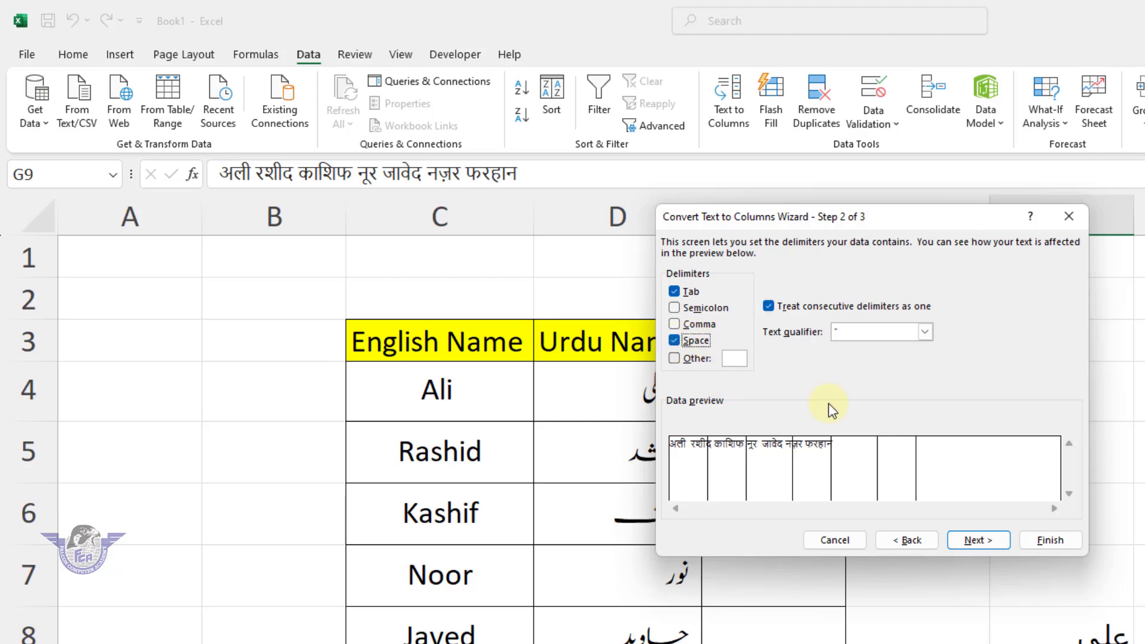
click(976, 540)
click(1043, 539)
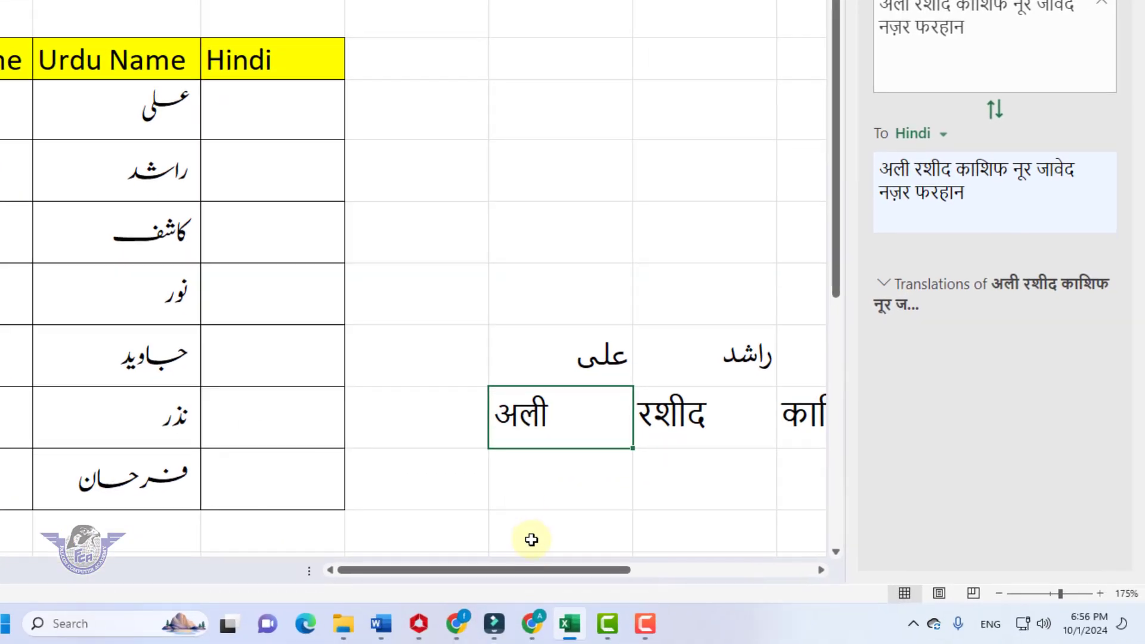
Step: Copy the row of separated Hindi names in G9:M9
drag(529, 571, 772, 568)
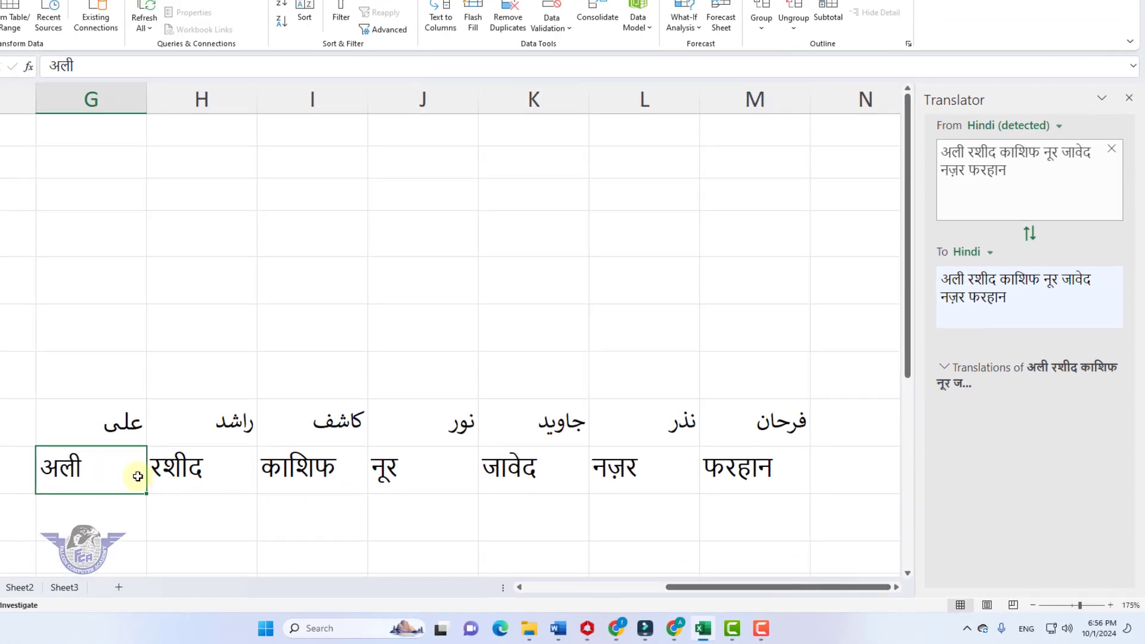
drag(138, 476, 746, 468)
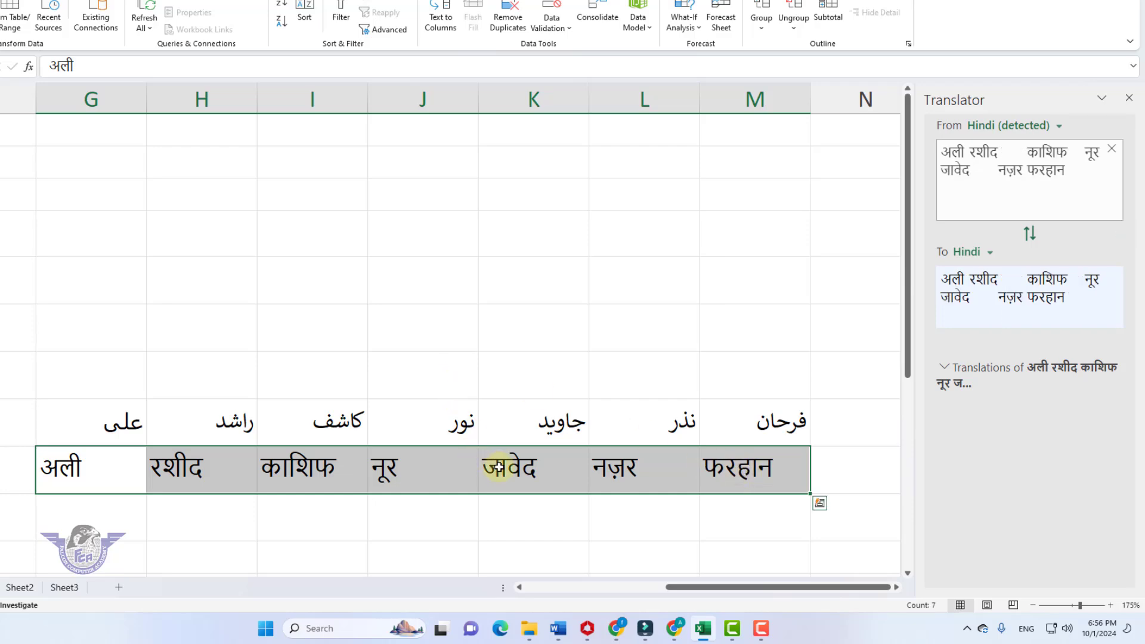
right_click(499, 467)
key(ctrl+c)
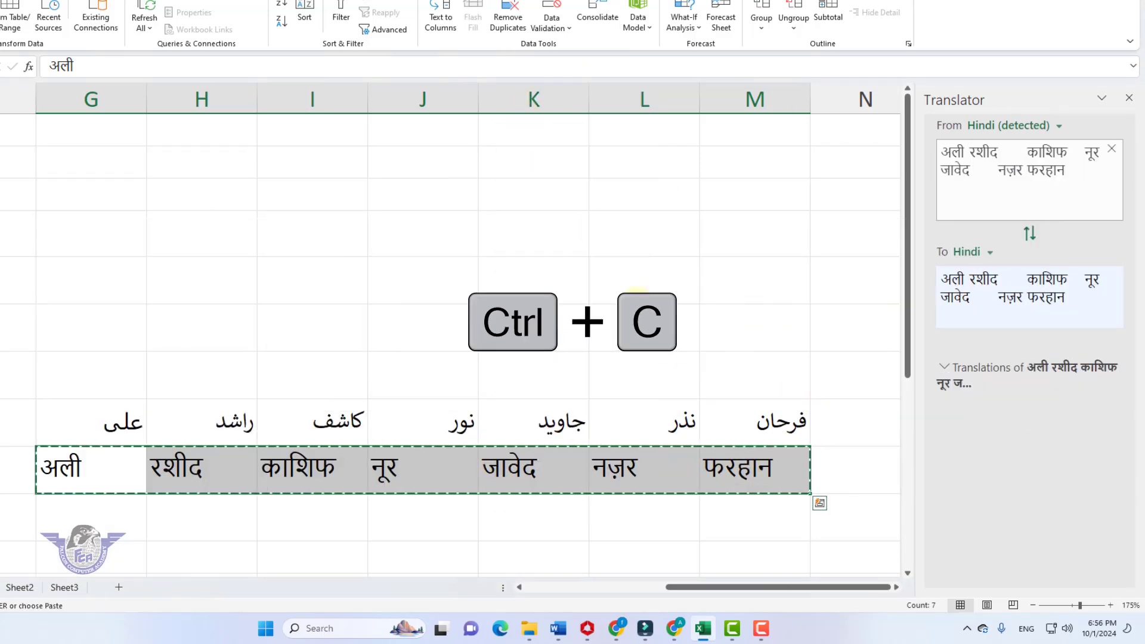
Step: Paste the copied Hindi names transposed into the Hindi column from E4 down
drag(749, 587, 587, 596)
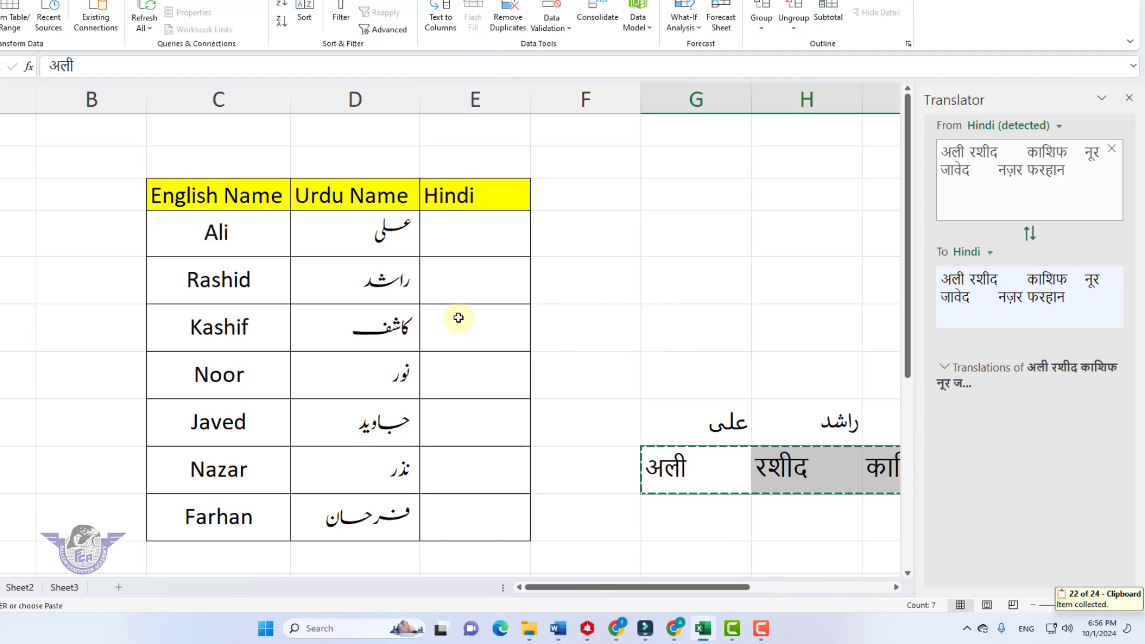
click(458, 233)
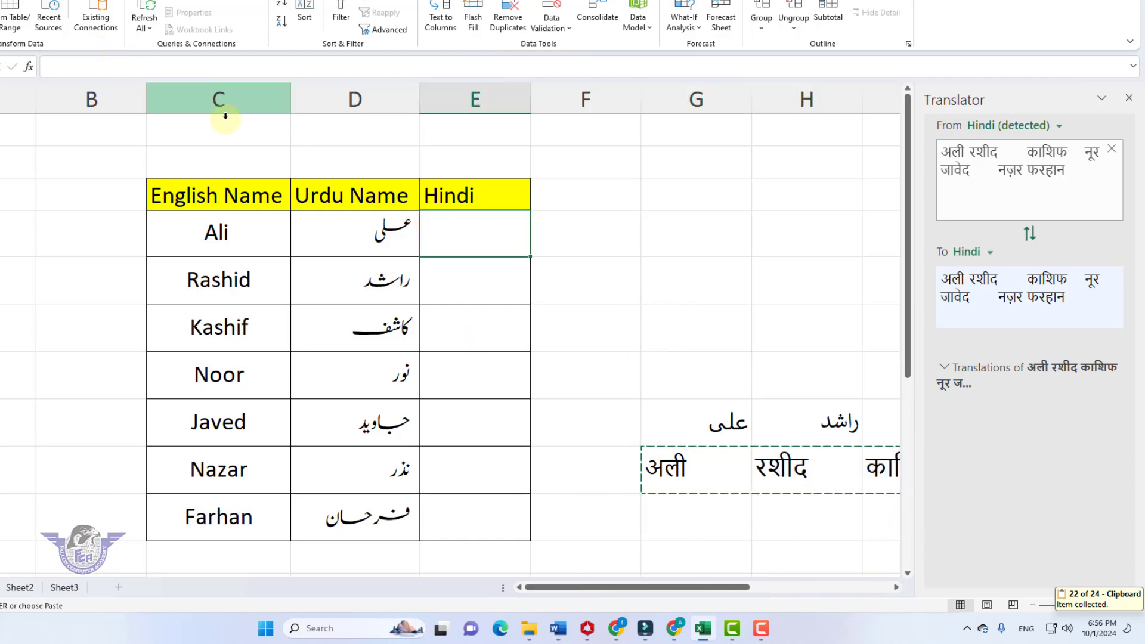
right_click(454, 238)
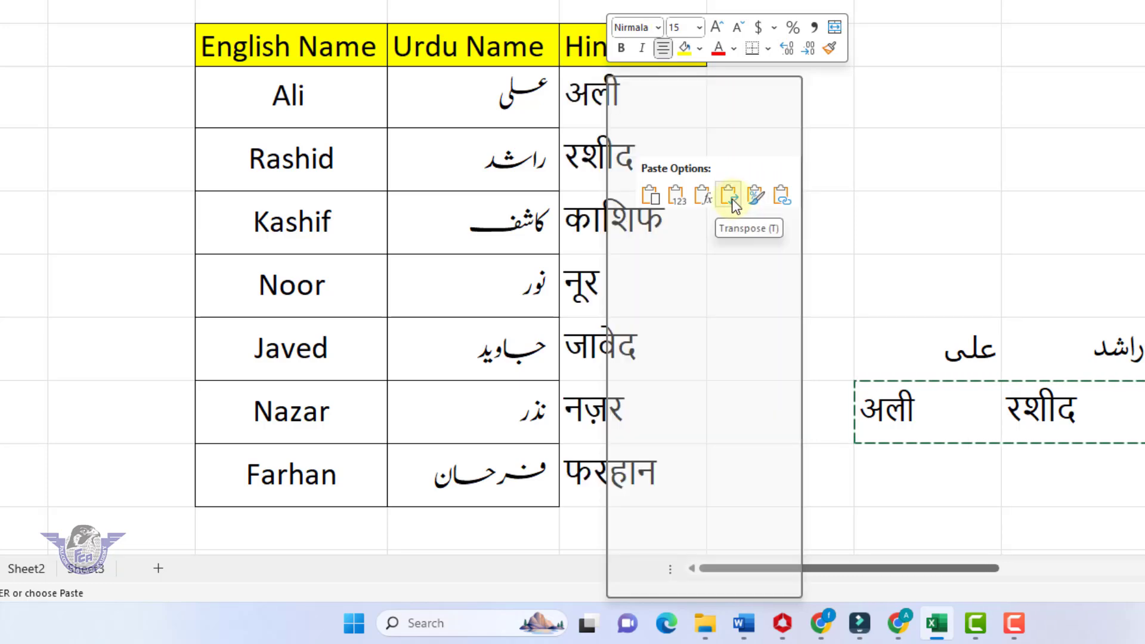
click(732, 199)
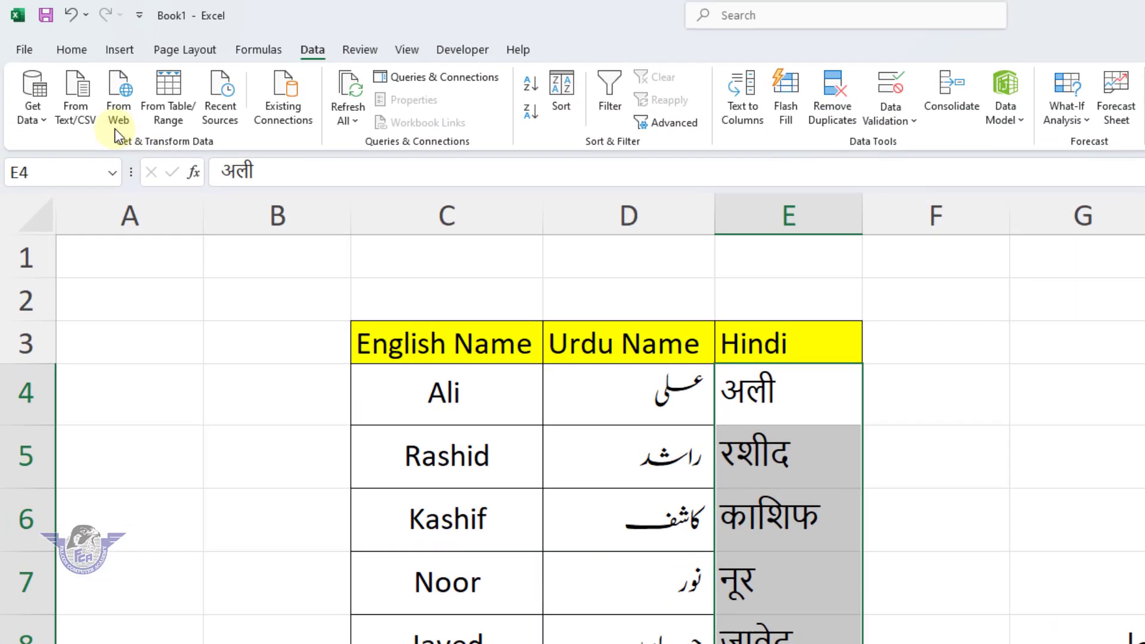
Step: Repeat the Paste Special of the copied Hindi names over the column starting at E4, pasting all with Transpose enabled
click(62, 51)
click(37, 120)
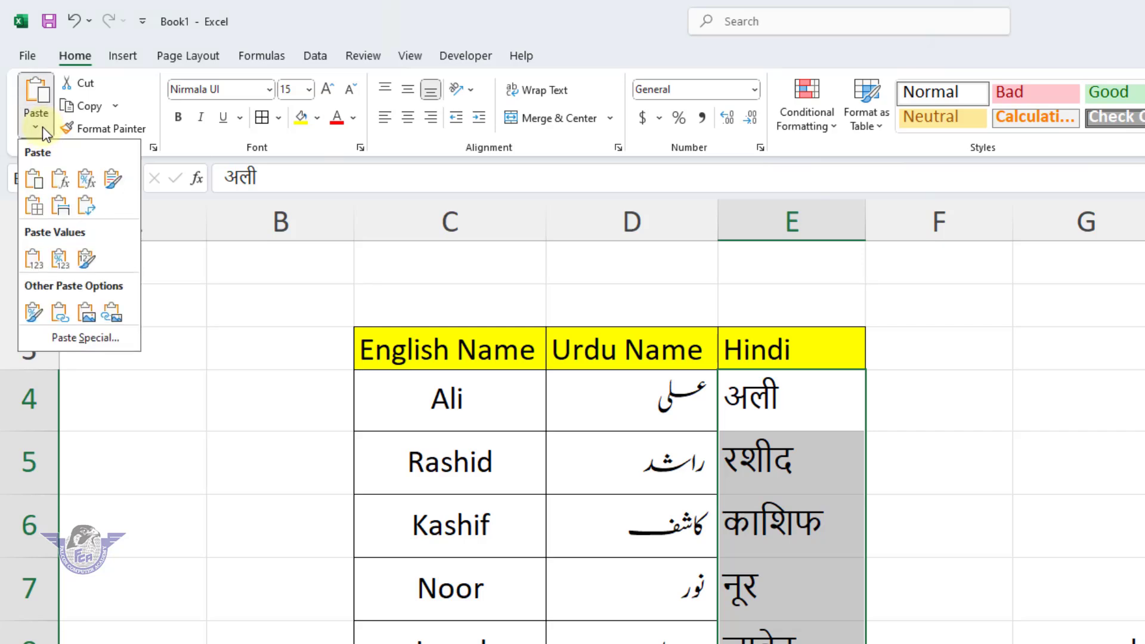
click(71, 338)
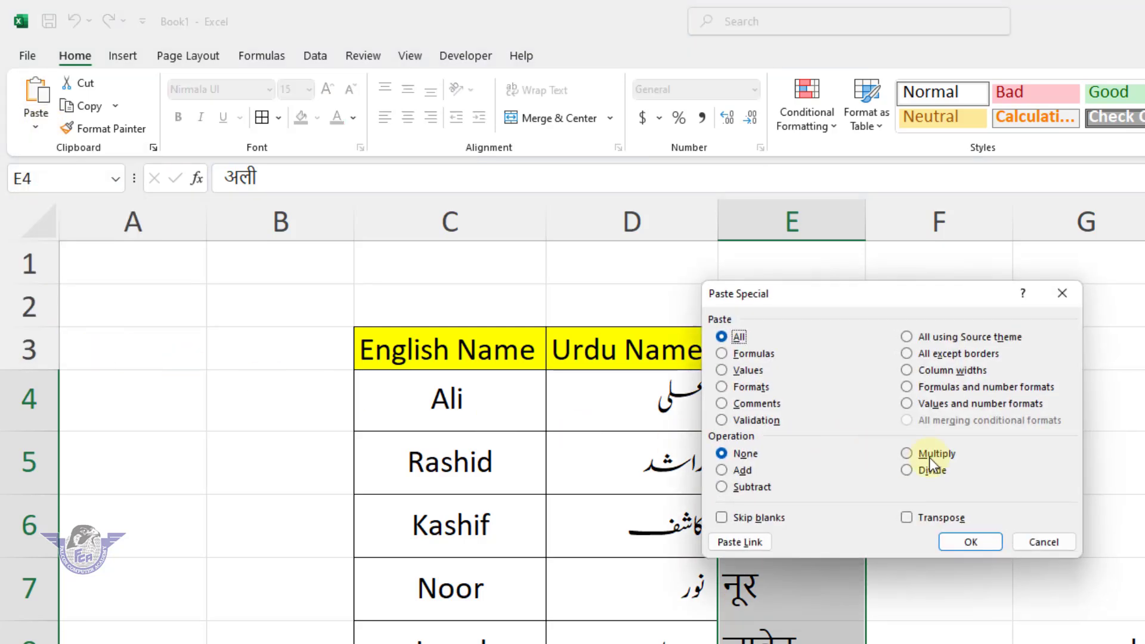
click(949, 518)
click(972, 541)
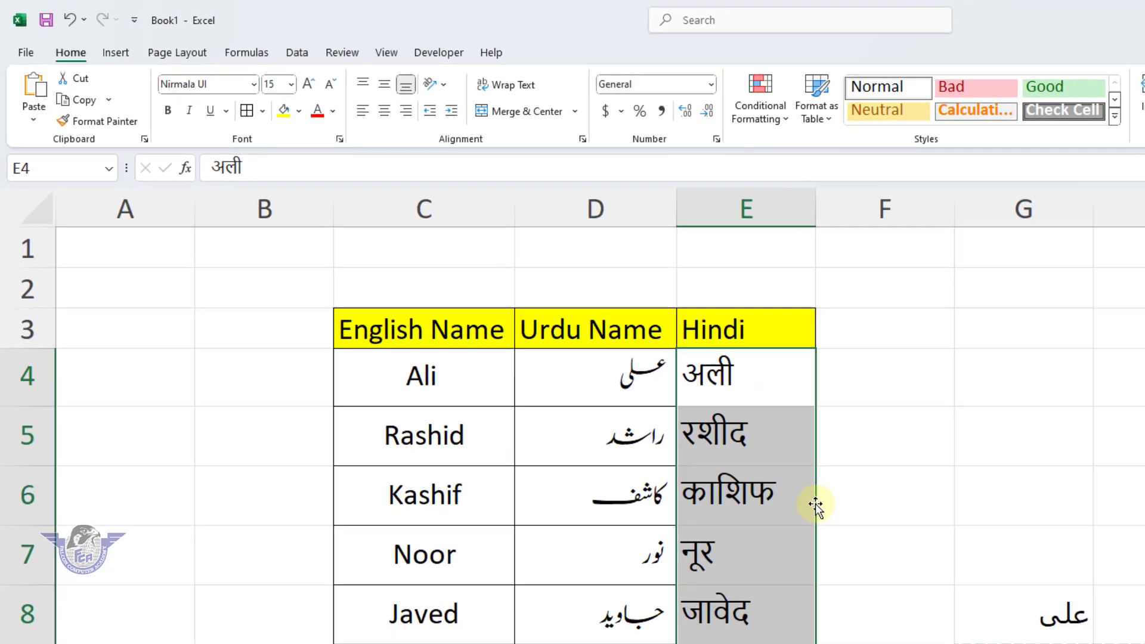
Step: Apply borders to the Hindi names in E4:E10
click(793, 500)
drag(755, 370, 540, 525)
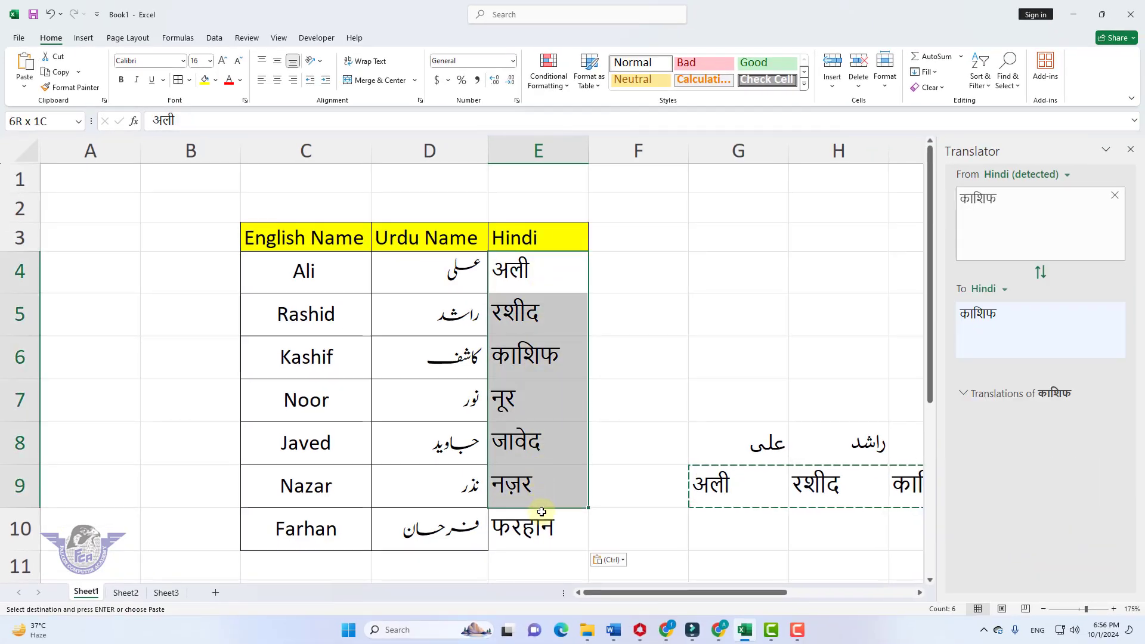
click(178, 81)
click(566, 323)
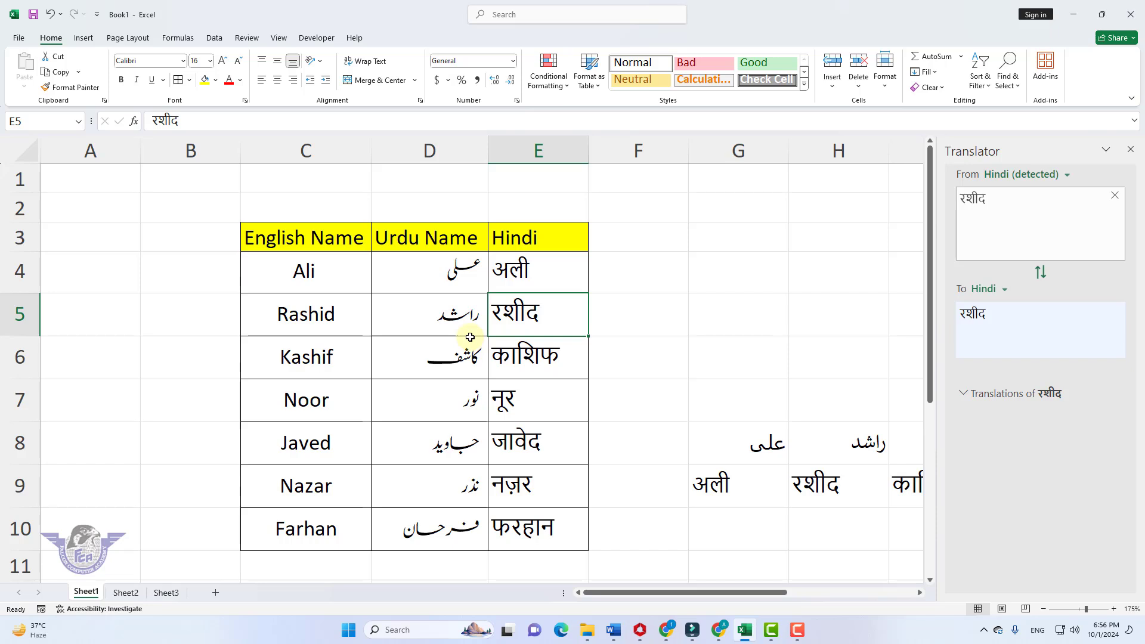
drag(315, 266, 358, 425)
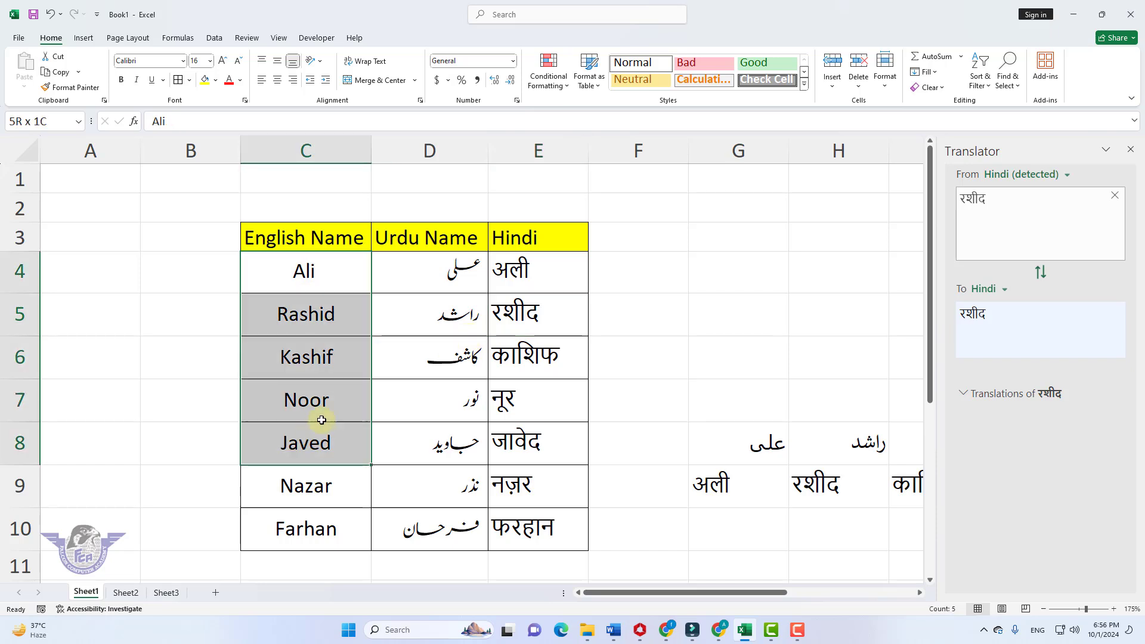
drag(470, 266, 425, 499)
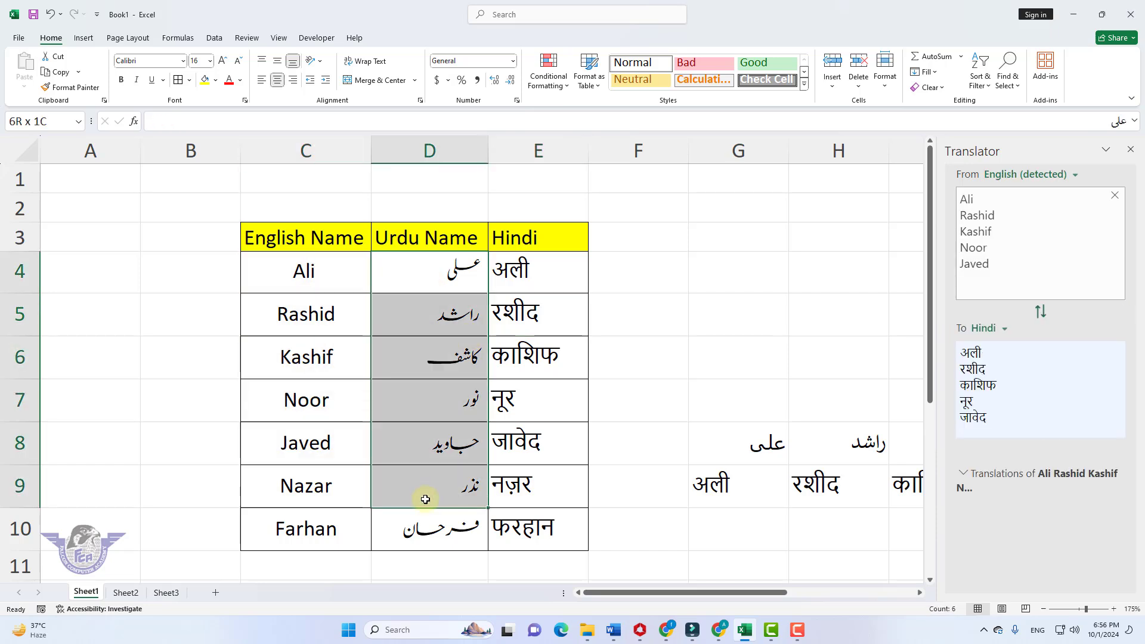
click(554, 266)
Step: Clear the leftover horizontal rows of Urdu and Hindi names in G8:M9 and return to the names table
drag(753, 443, 950, 495)
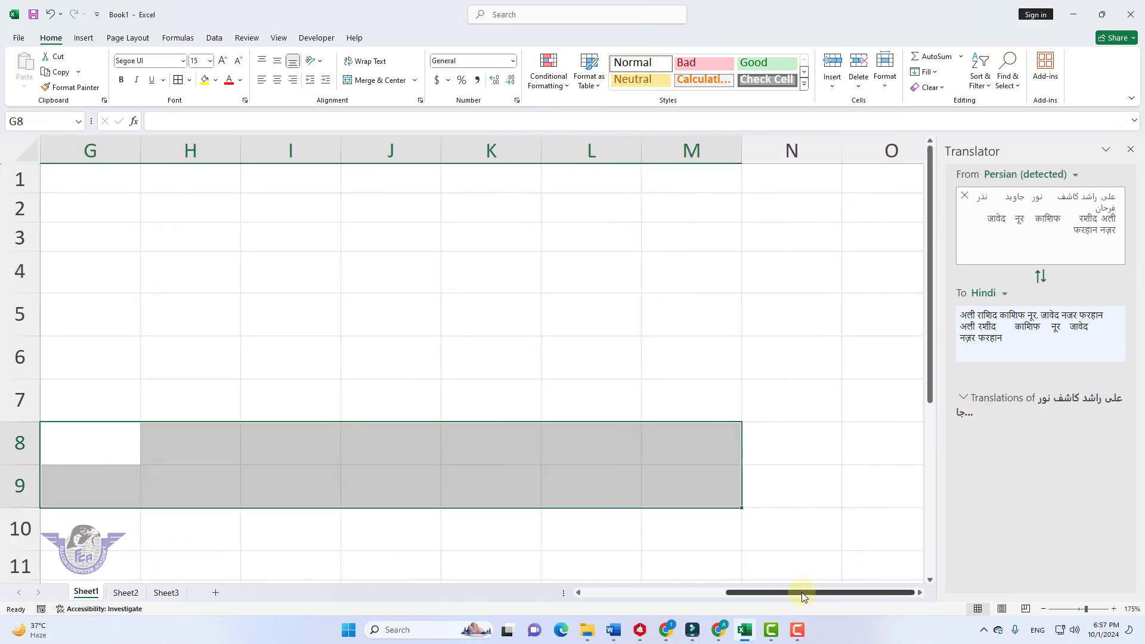
drag(802, 593, 639, 599)
click(652, 524)
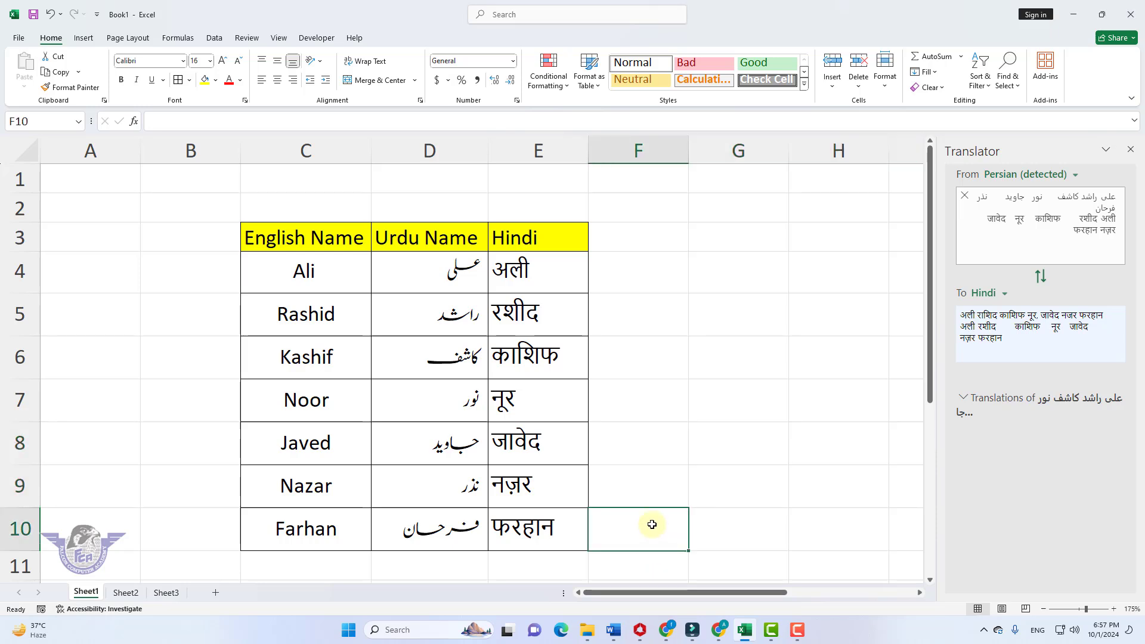